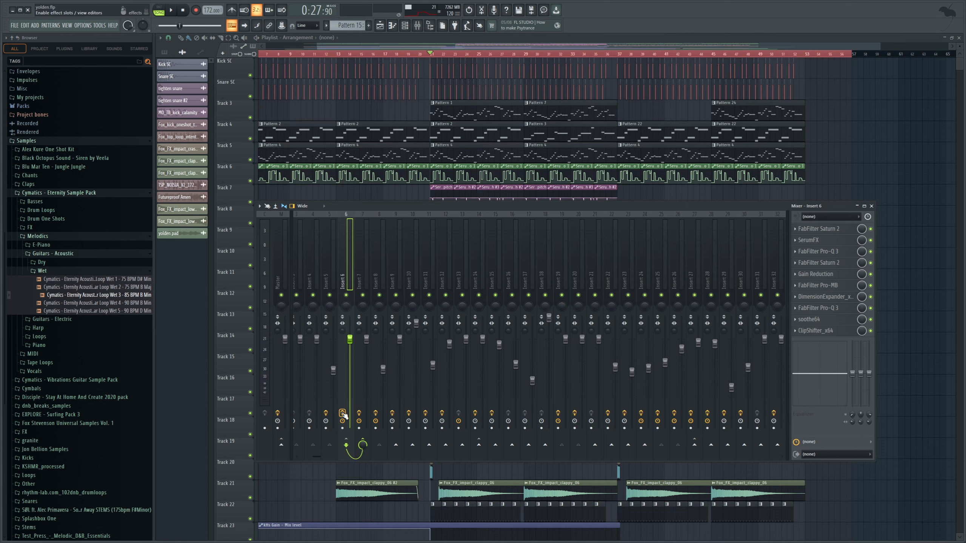
Compare playback of the full mix with Insert 6's effect slots bypassed and enabled.
{"action": "key", "text": "space"}
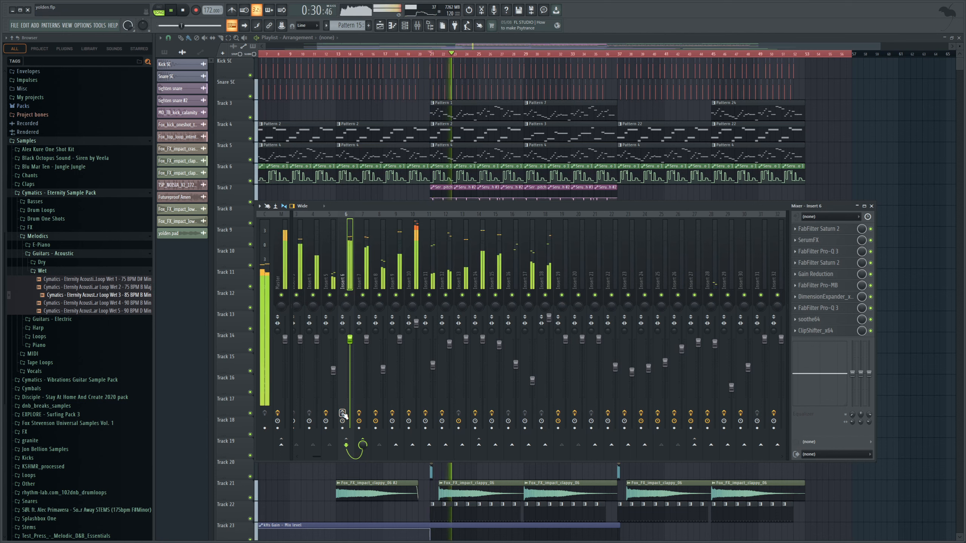
{"action": "key", "text": "space"}
{"action": "key", "text": "space"}
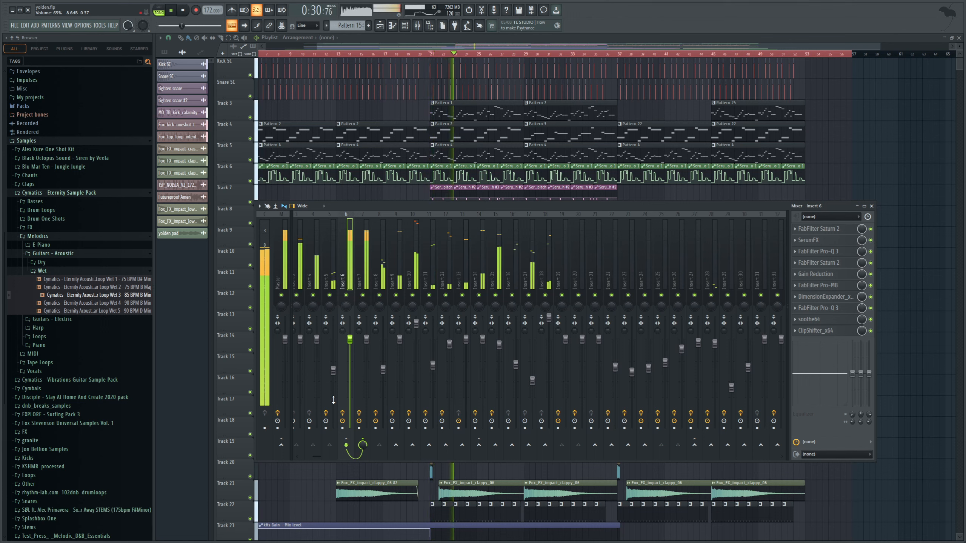
{"action": "key", "text": "space"}
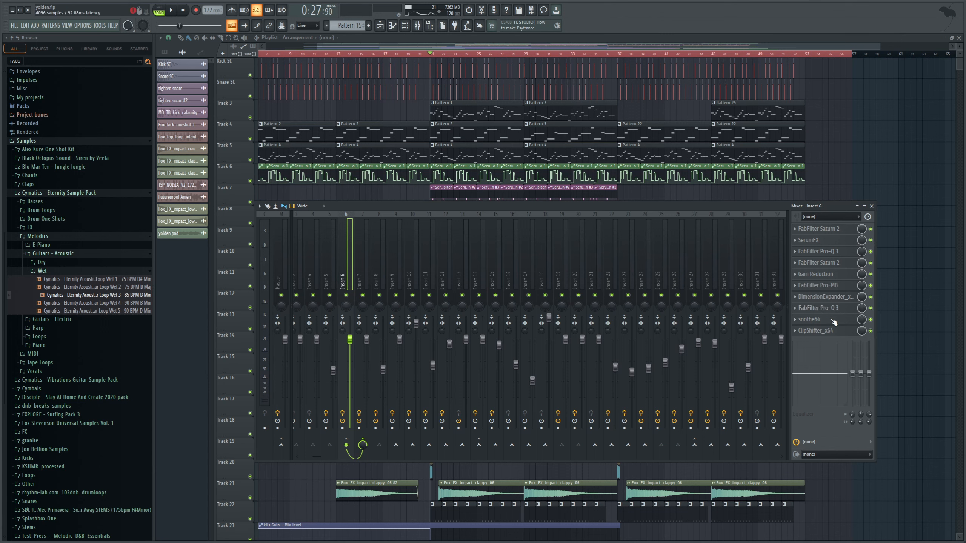
Disable all ten effects in Insert 6's chain, from the first FabFilter Saturn 2 through ClipShifter.
{"action": "left_click", "coordinate": [870, 285]}
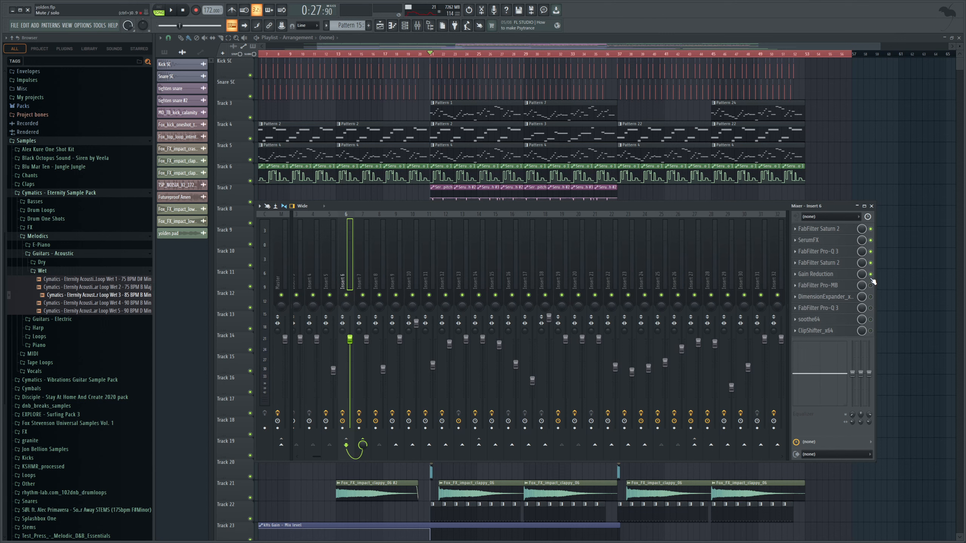
{"action": "left_click", "coordinate": [871, 253]}
{"action": "left_click", "coordinate": [871, 229]}
Mute every playlist track except Tracks 3 to 12 and Track 23.
{"action": "left_click_drag", "start_coordinate": [490, 45], "coordinate": [518, 46]}
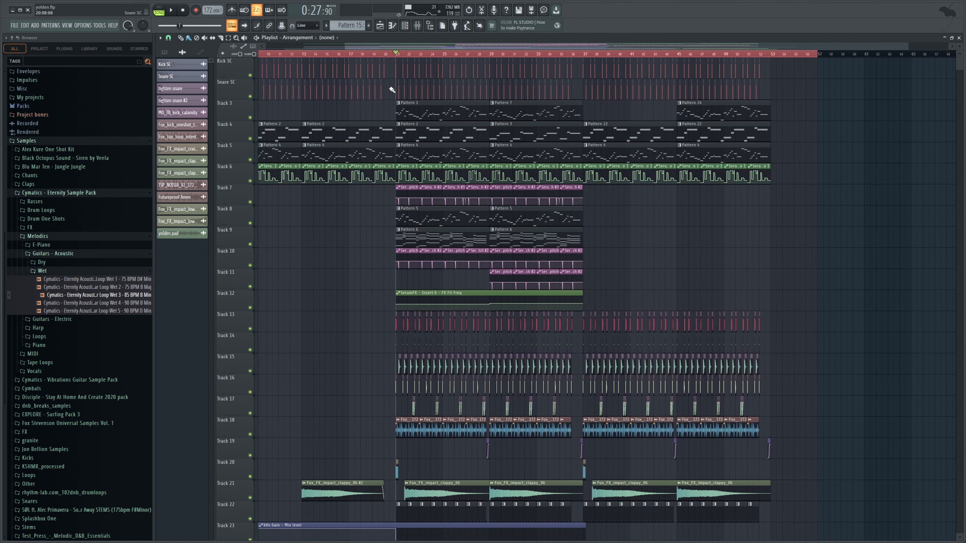
{"action": "right_click", "coordinate": [250, 118]}
{"action": "left_click", "coordinate": [250, 138]}
{"action": "left_click", "coordinate": [249, 160]}
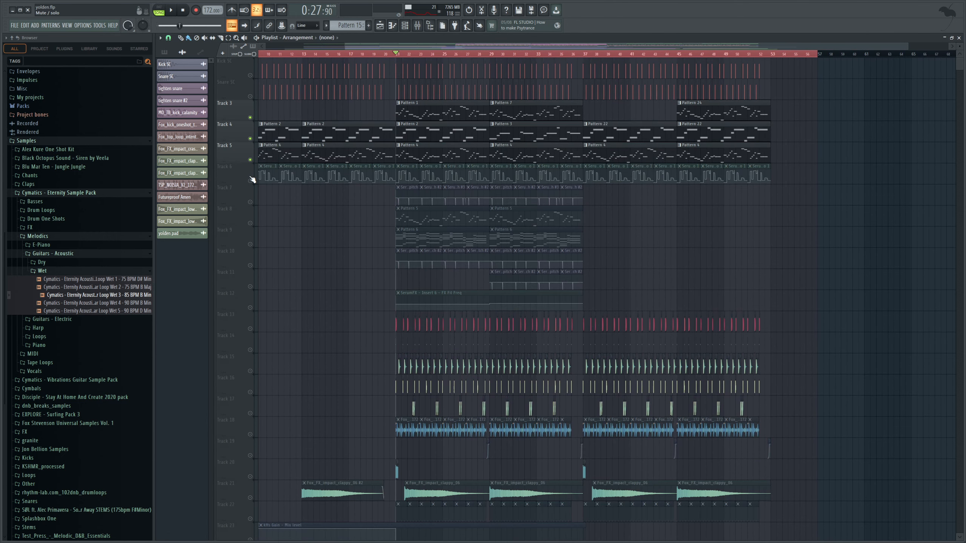
{"action": "left_click", "coordinate": [249, 181]}
{"action": "left_click", "coordinate": [250, 202]}
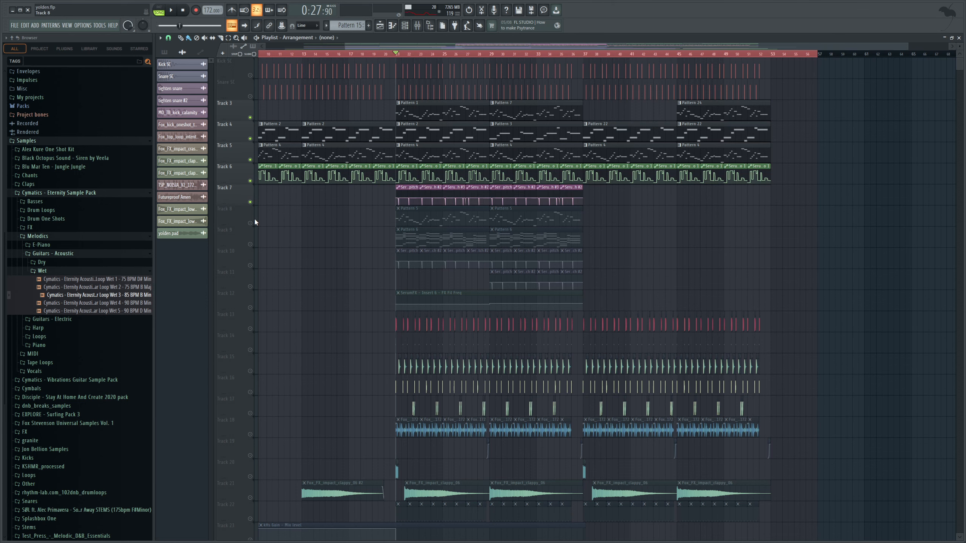
{"action": "left_click", "coordinate": [250, 224]}
{"action": "left_click", "coordinate": [250, 244]}
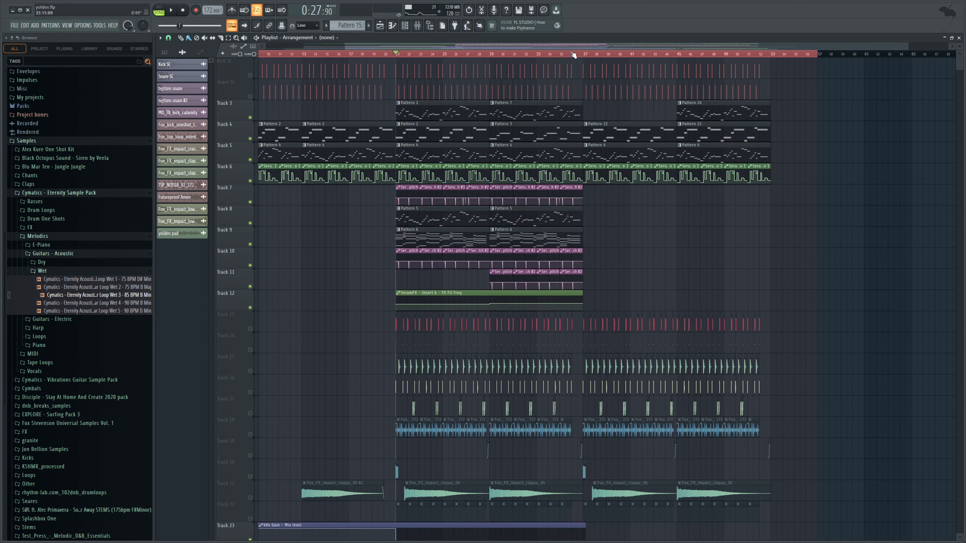
Play the unmuted tracks from the drop with the mixer open.
{"action": "key", "text": "space"}
{"action": "left_click", "coordinate": [418, 25]}
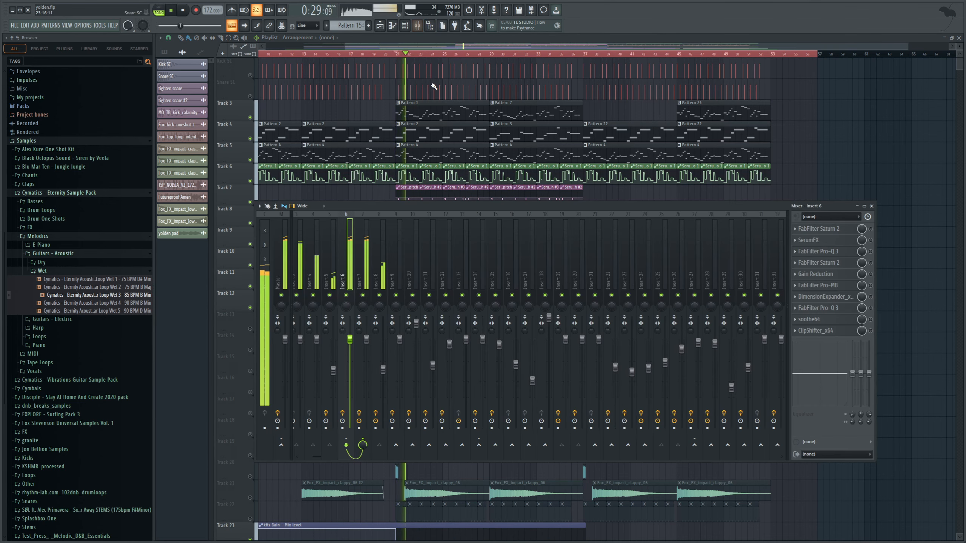
{"action": "key", "text": "space"}
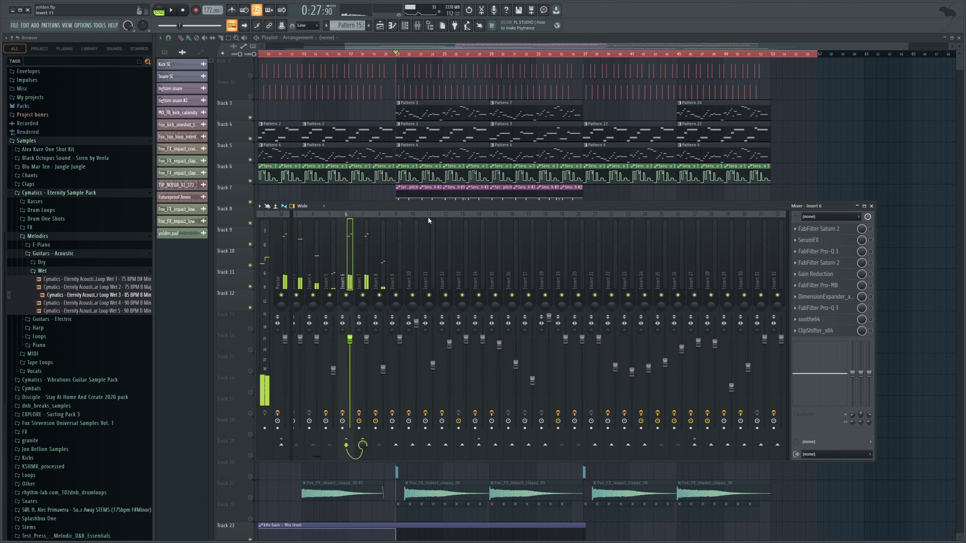
Audition the Insert 3 layer by muting mixer Inserts 4, 5 and 8 and playing the drop.
{"action": "left_click_drag", "start_coordinate": [433, 207], "coordinate": [481, 208]}
{"action": "left_click", "coordinate": [349, 271]}
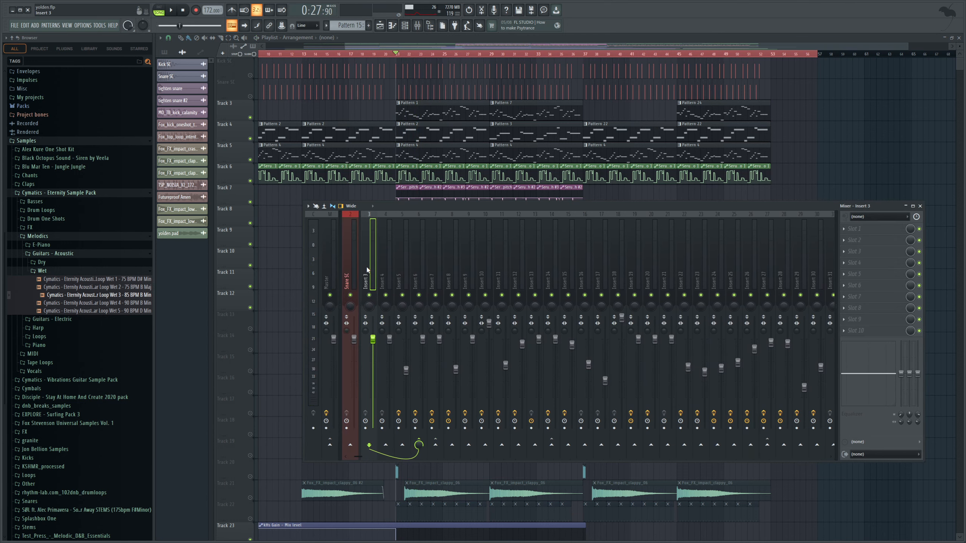
{"action": "left_click", "coordinate": [386, 296]}
{"action": "left_click", "coordinate": [401, 296]}
{"action": "key", "text": "space"}
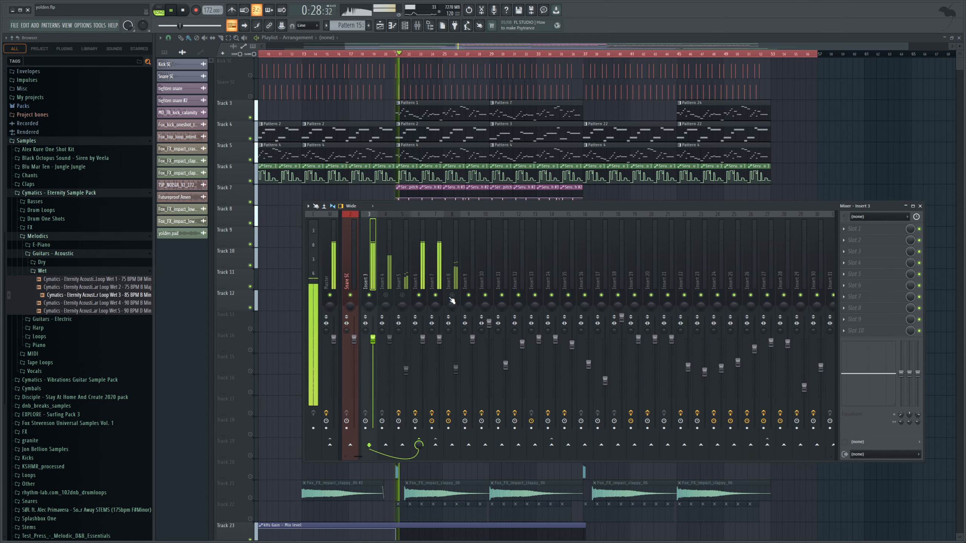
{"action": "key", "text": "space"}
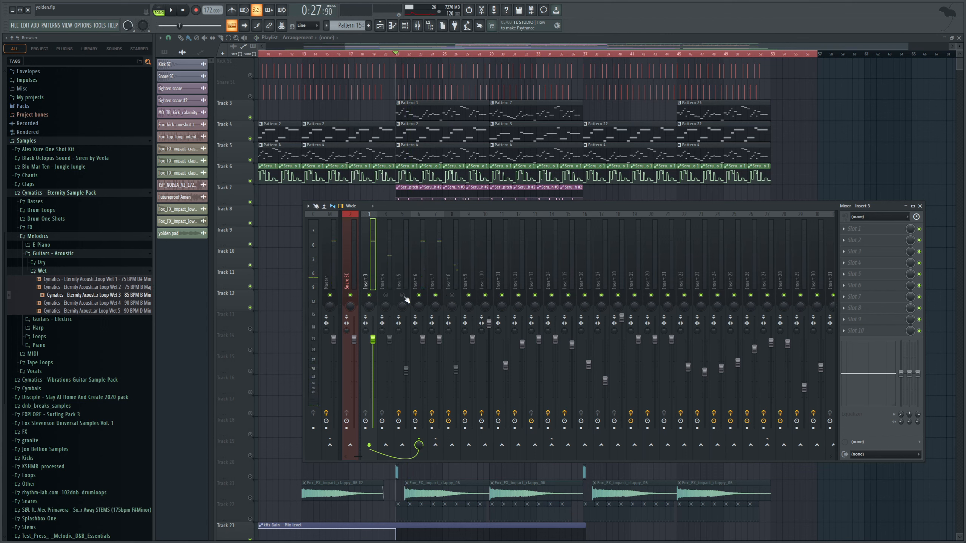
Audition Insert 4 and Insert 5 one at a time by leaving only that layer unmuted during playback.
{"action": "left_click", "coordinate": [385, 296]}
{"action": "key", "text": "space"}
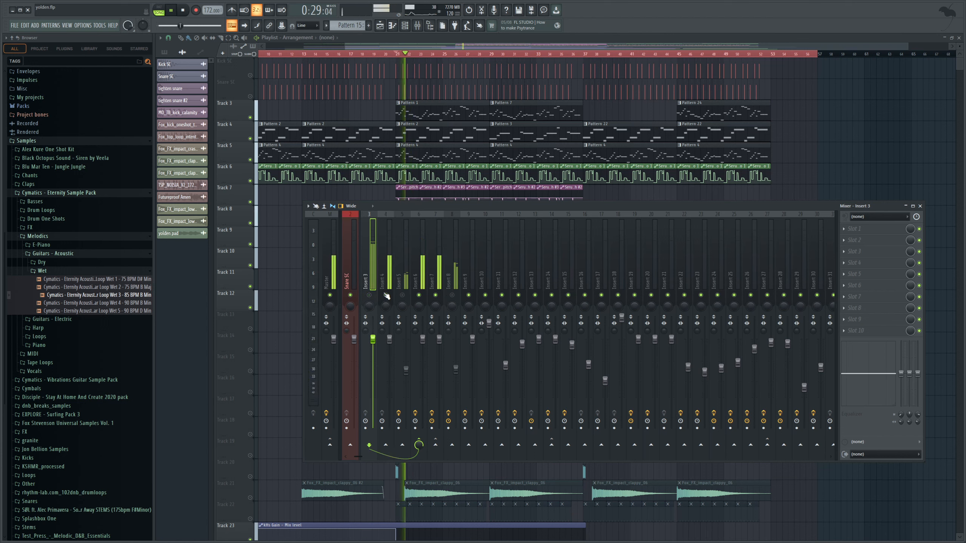
{"action": "key", "text": "space"}
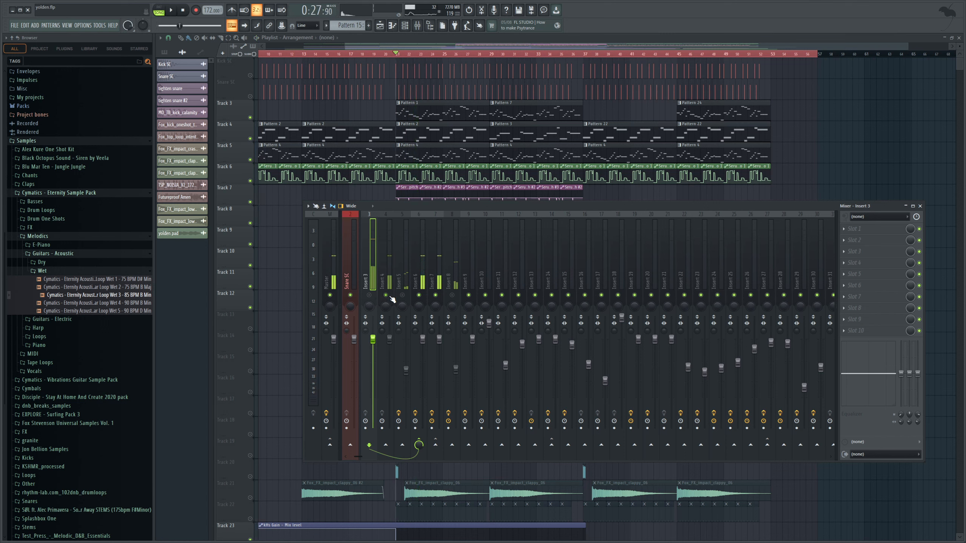
{"action": "key", "text": "space"}
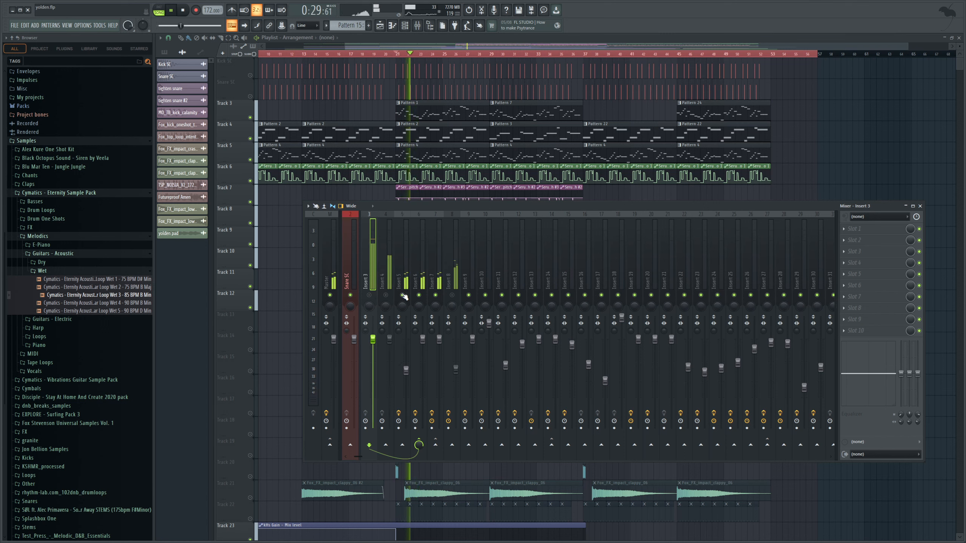
{"action": "key", "text": "space"}
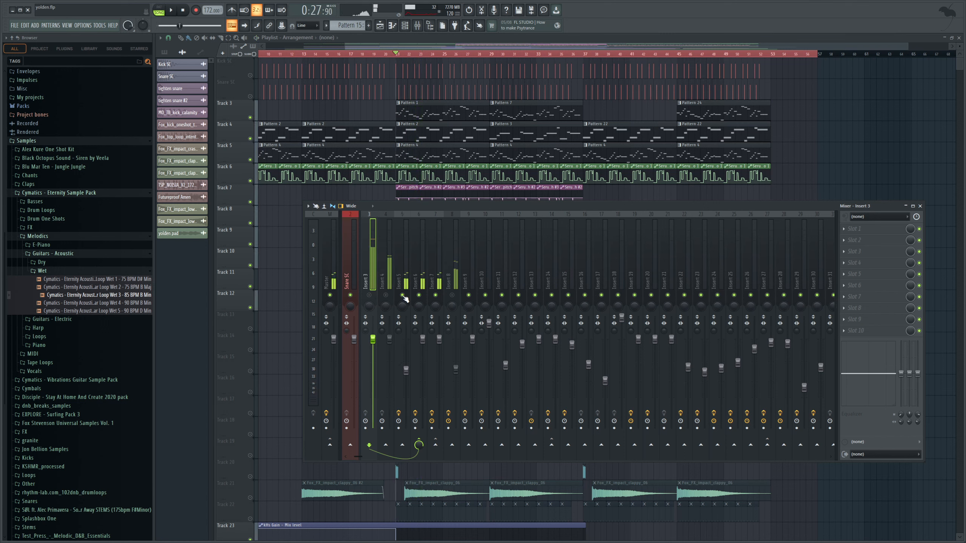
Mute Insert 5, unmute Insert 8 and play that layer by itself.
{"action": "left_click", "coordinate": [402, 295]}
{"action": "left_click", "coordinate": [452, 295]}
{"action": "key", "text": "space"}
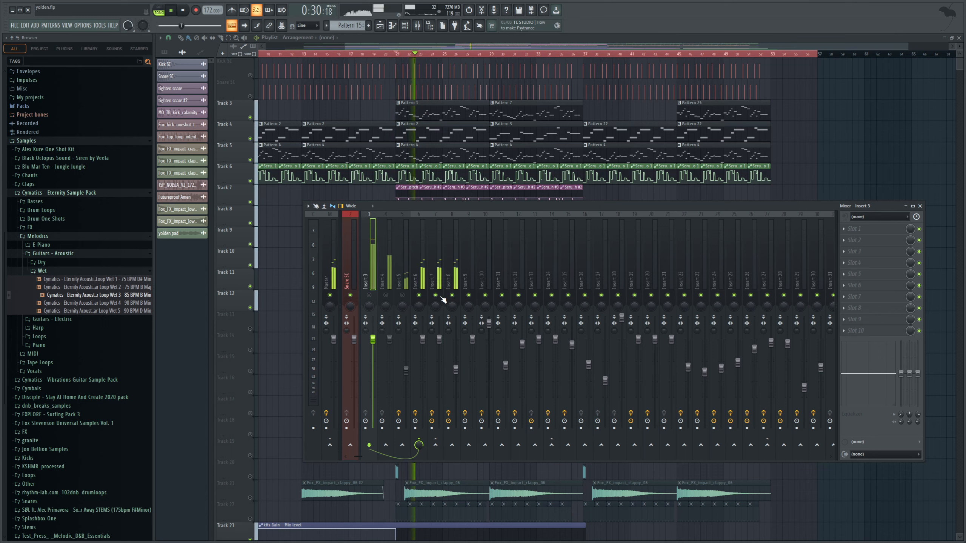
{"action": "key", "text": "space"}
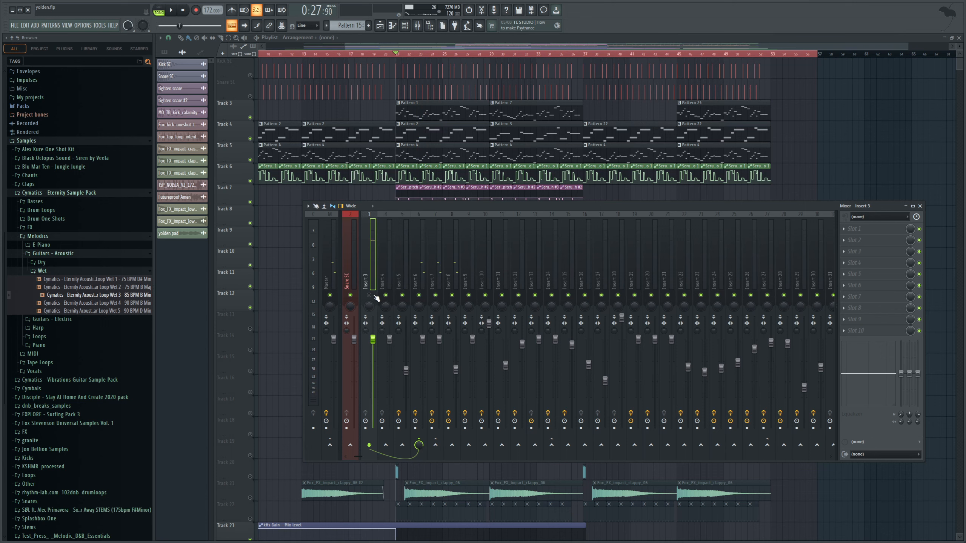
Unmute Inserts 3, 4 and 5, select Insert 6 and play the combined layers without its effects.
{"action": "left_click", "coordinate": [369, 295]}
{"action": "left_click", "coordinate": [418, 282]}
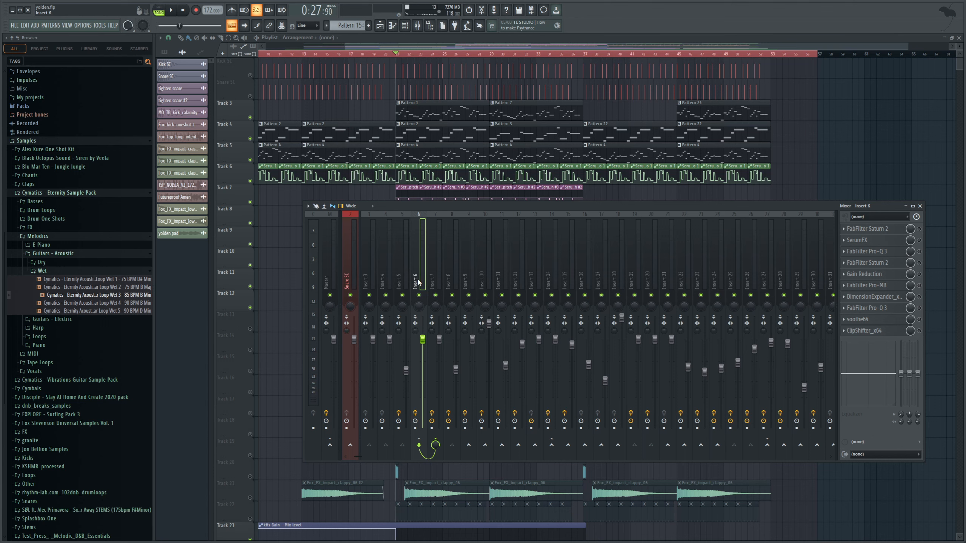
{"action": "key", "text": "space"}
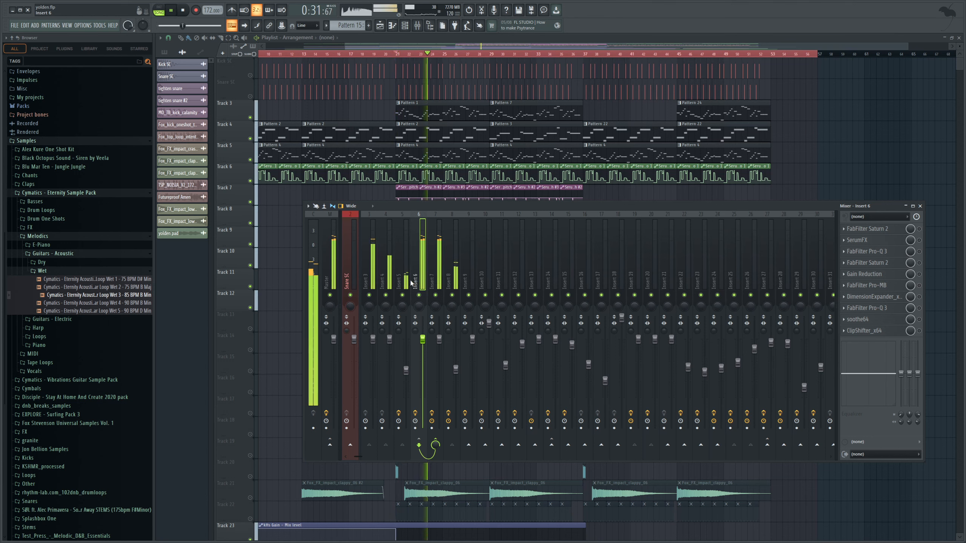
{"action": "key", "text": "space"}
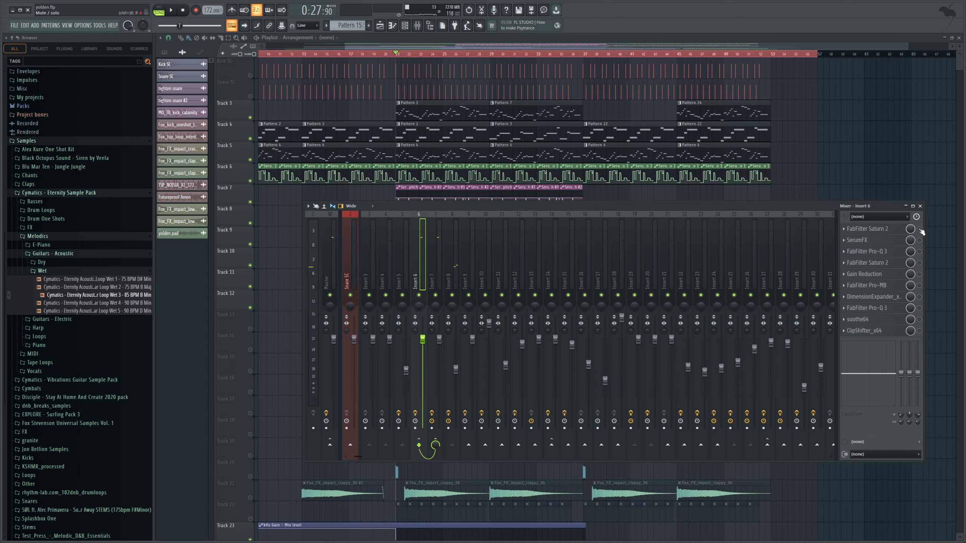
Enable the first FabFilter Saturn 2 on Insert 6 and play the drop with its window open.
{"action": "left_click", "coordinate": [887, 229]}
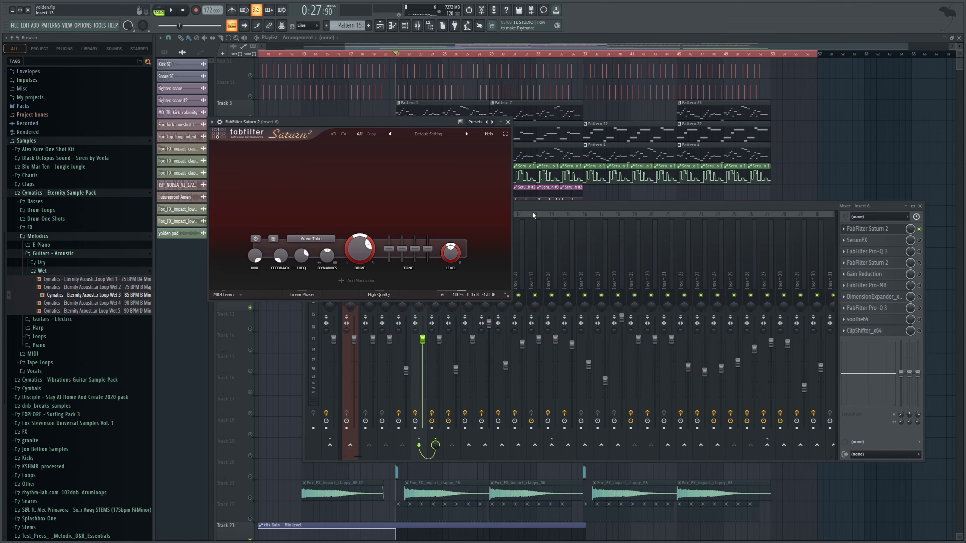
{"action": "key", "text": "space"}
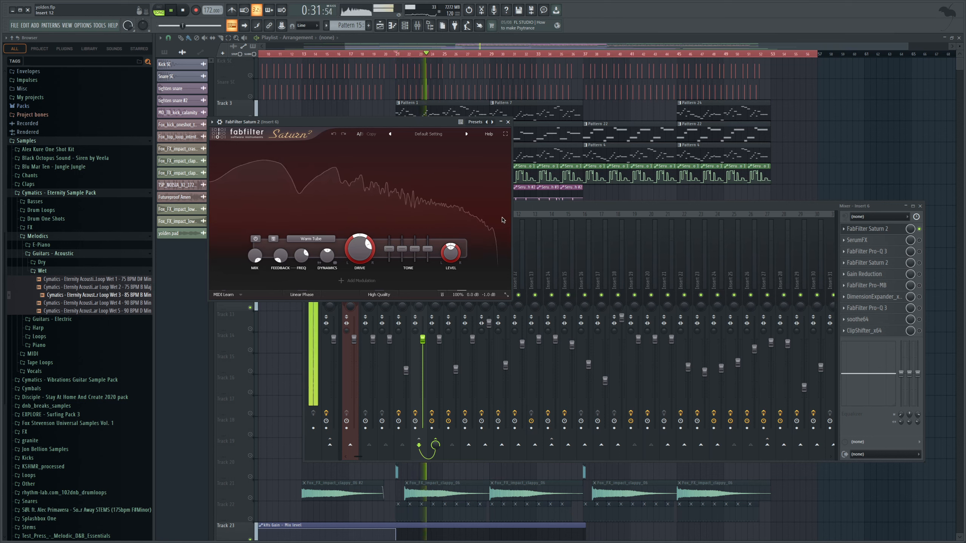
{"action": "key", "text": "space"}
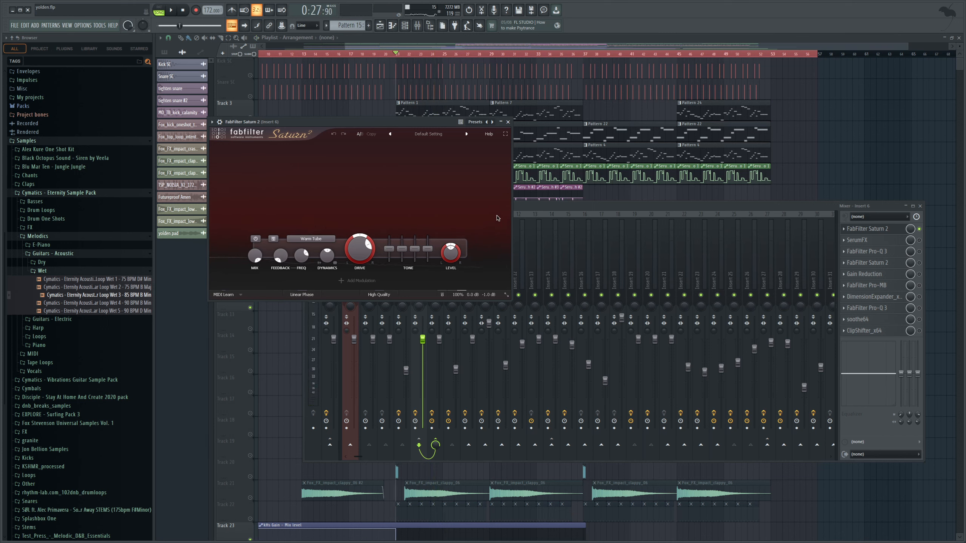
Enable SerumFX on Insert 6, play the drop through it and open its effects window.
{"action": "left_click", "coordinate": [919, 240]}
{"action": "key", "text": "space"}
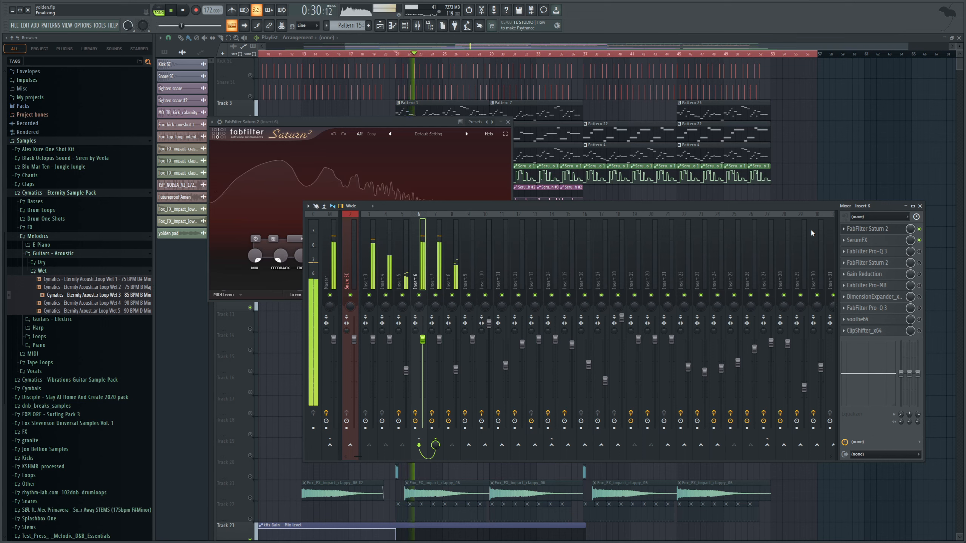
{"action": "key", "text": "space"}
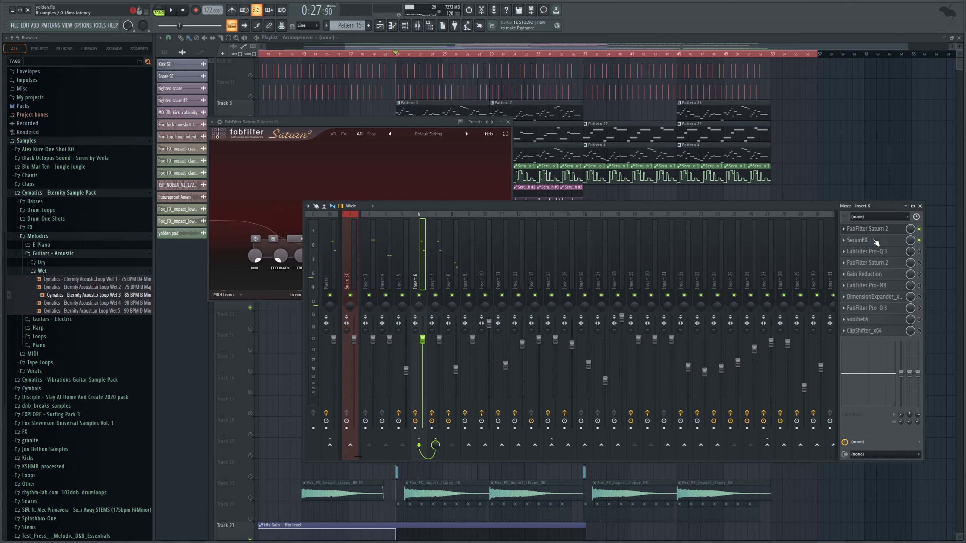
{"action": "left_click", "coordinate": [876, 241]}
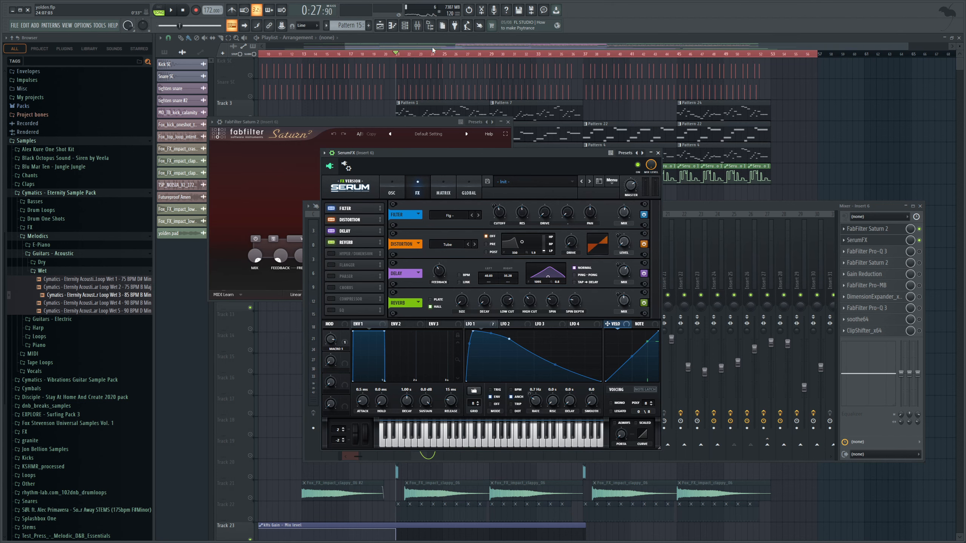
Close the plugin windows and play the drop with the playlist and mixer in view.
{"action": "key", "text": "F12"}
{"action": "key", "text": "space"}
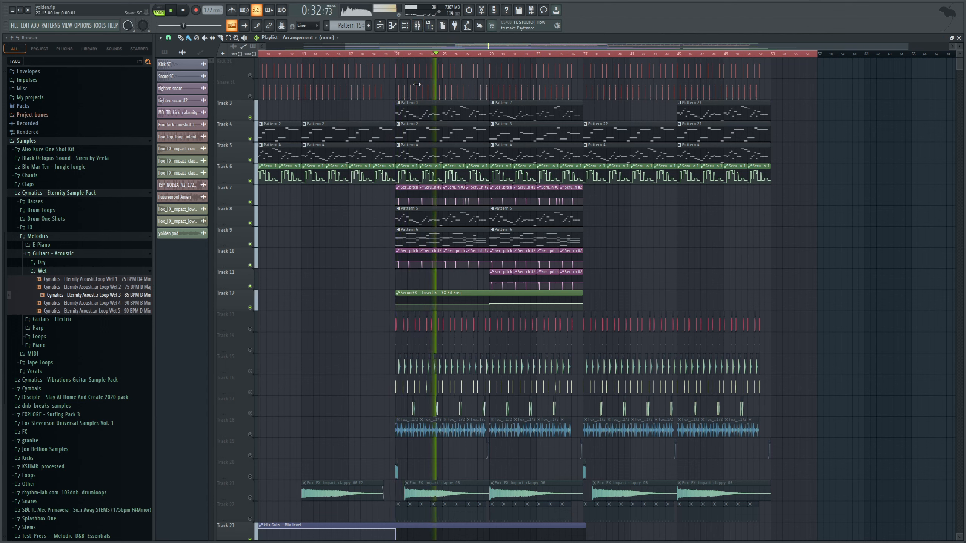
{"action": "left_click", "coordinate": [417, 28]}
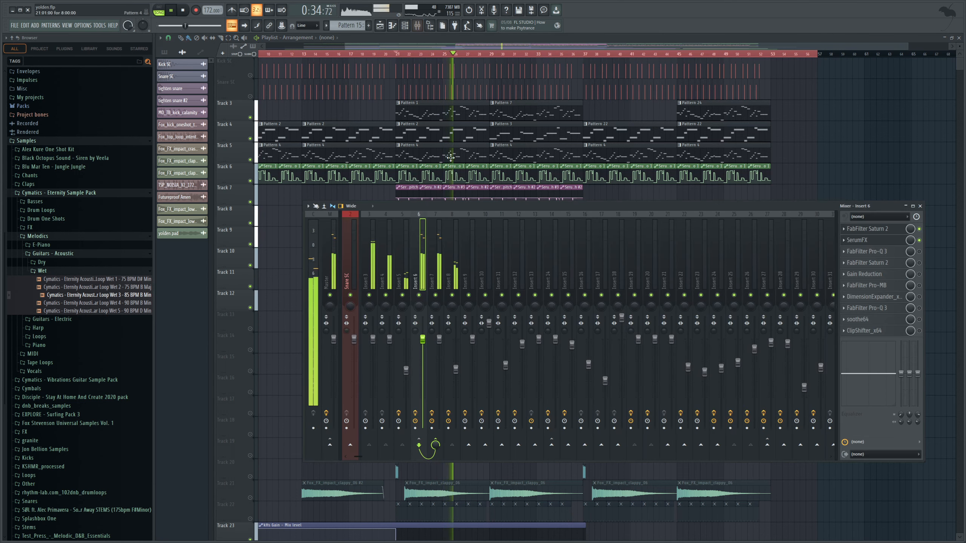
{"action": "key", "text": "space"}
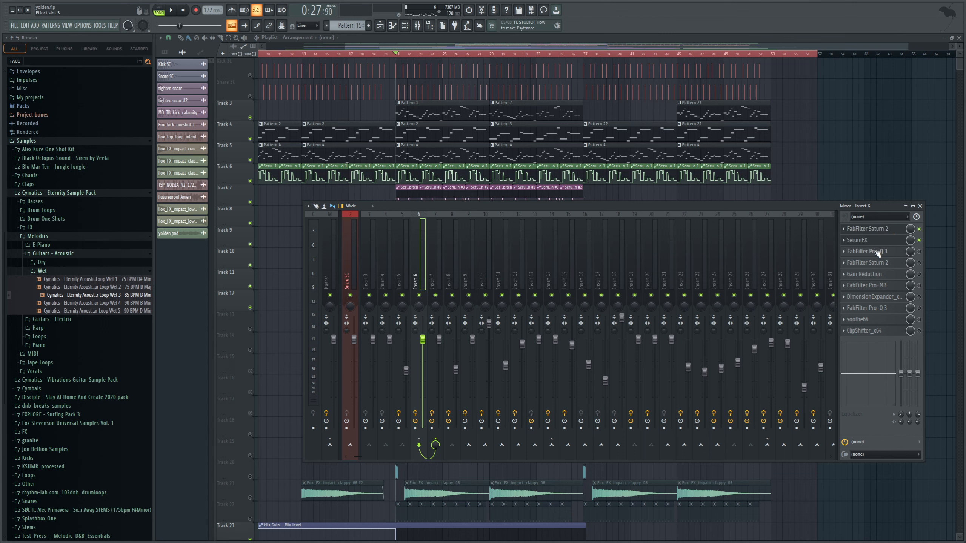
Enable the first FabFilter Pro-Q 3 on Insert 6, inspect its EQ curve and return to Insert 6 in the mixer.
{"action": "left_click", "coordinate": [919, 252]}
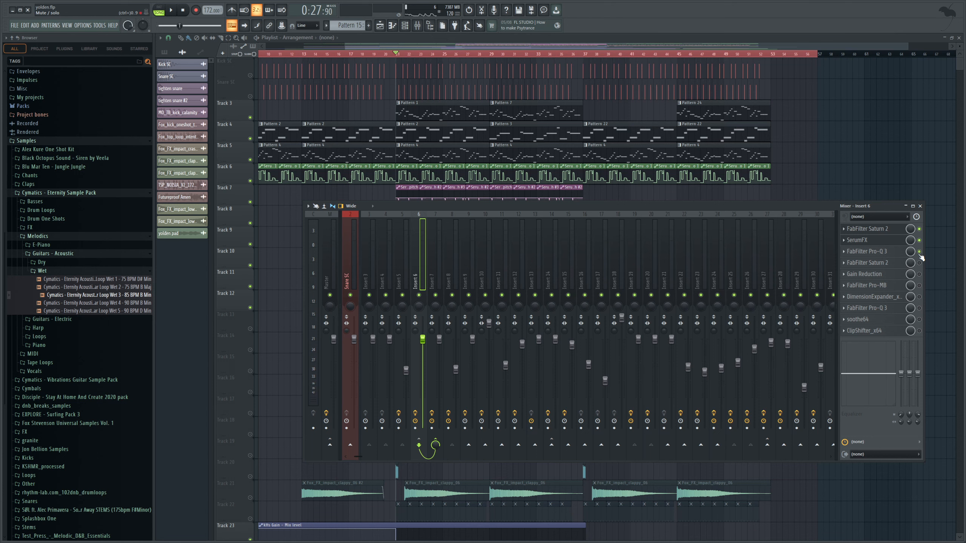
{"action": "left_click", "coordinate": [869, 252]}
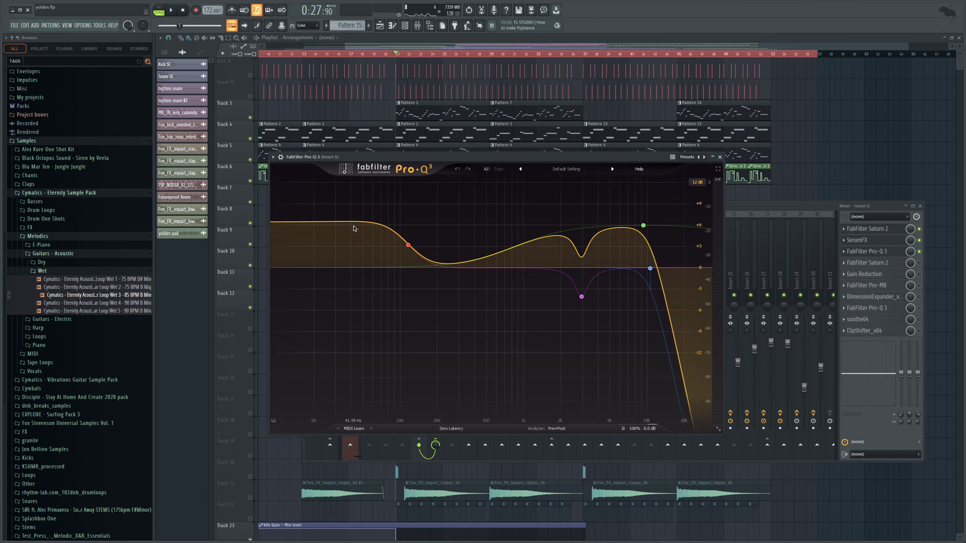
{"action": "key", "text": "F9"}
{"action": "left_click", "coordinate": [398, 281]}
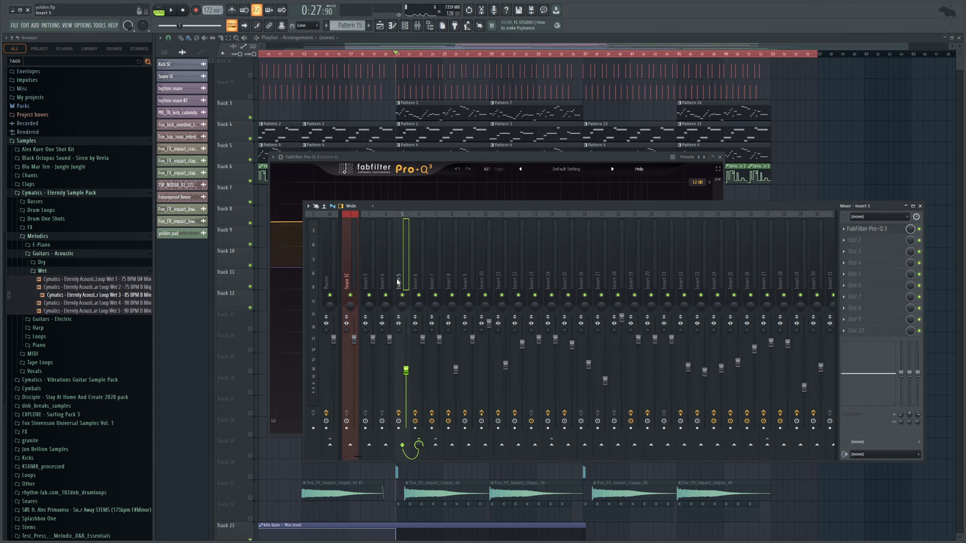
{"action": "left_click", "coordinate": [415, 281]}
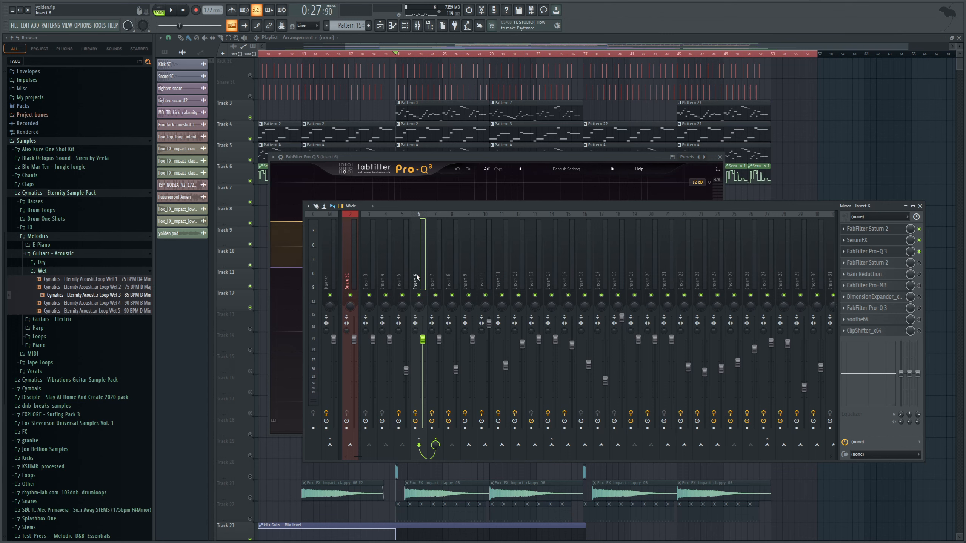
Play the drop and compare its sound with the first FabFilter Pro-Q 3 on Insert 6 bypassed and re-enabled.
{"action": "left_click", "coordinate": [430, 161]}
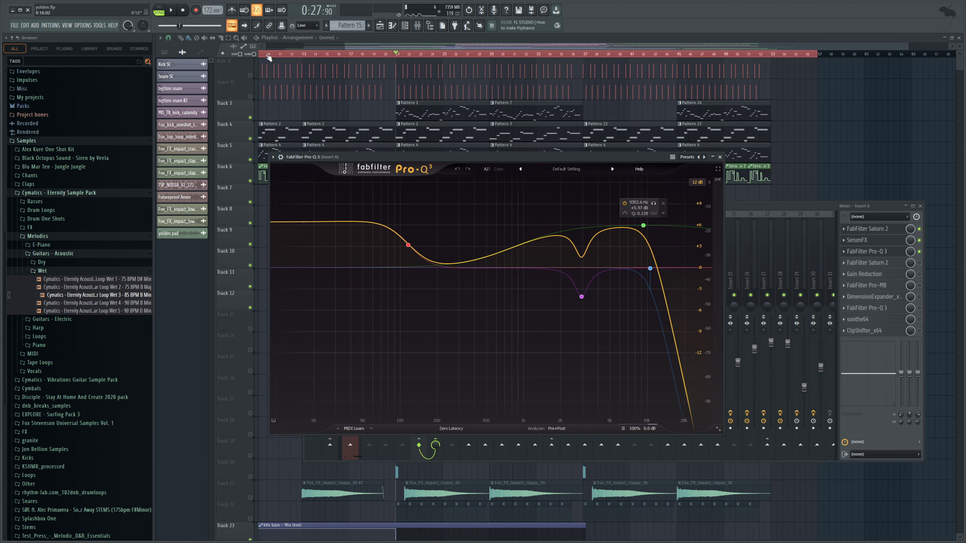
{"action": "left_click", "coordinate": [174, 11]}
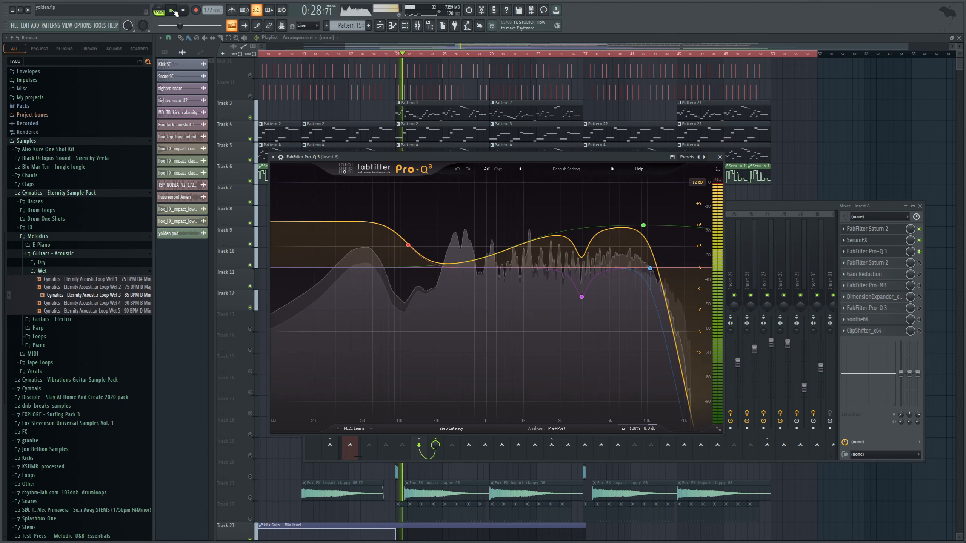
{"action": "left_click", "coordinate": [919, 251]}
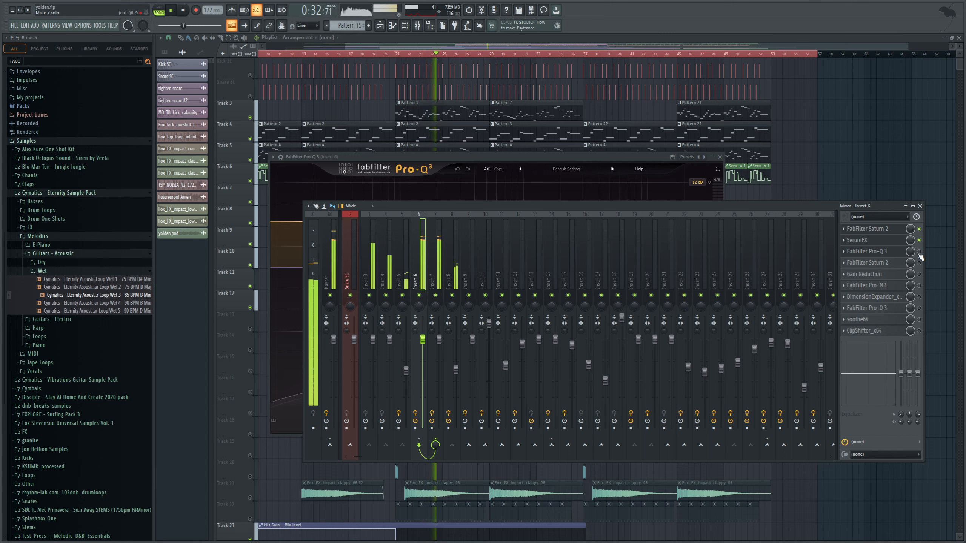
{"action": "left_click", "coordinate": [919, 251]}
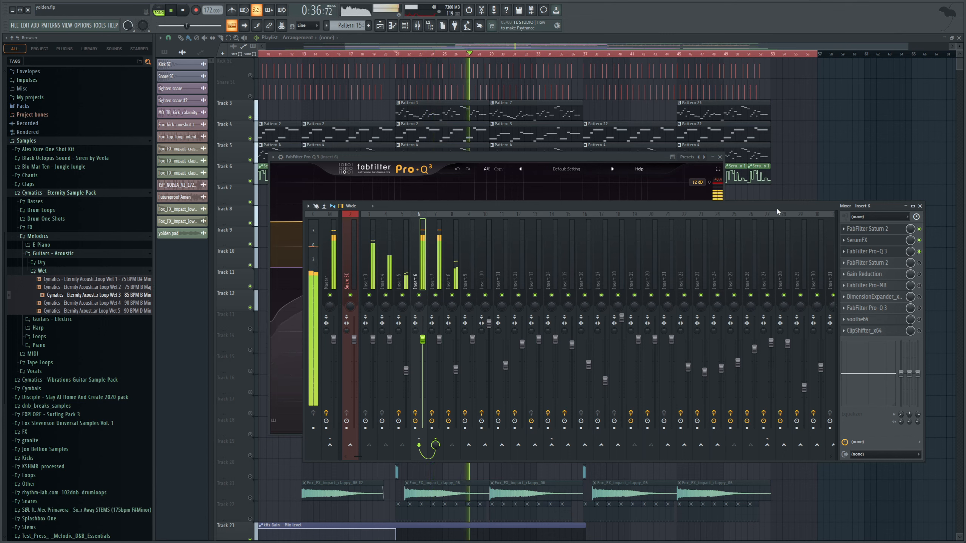
{"action": "key", "text": "space"}
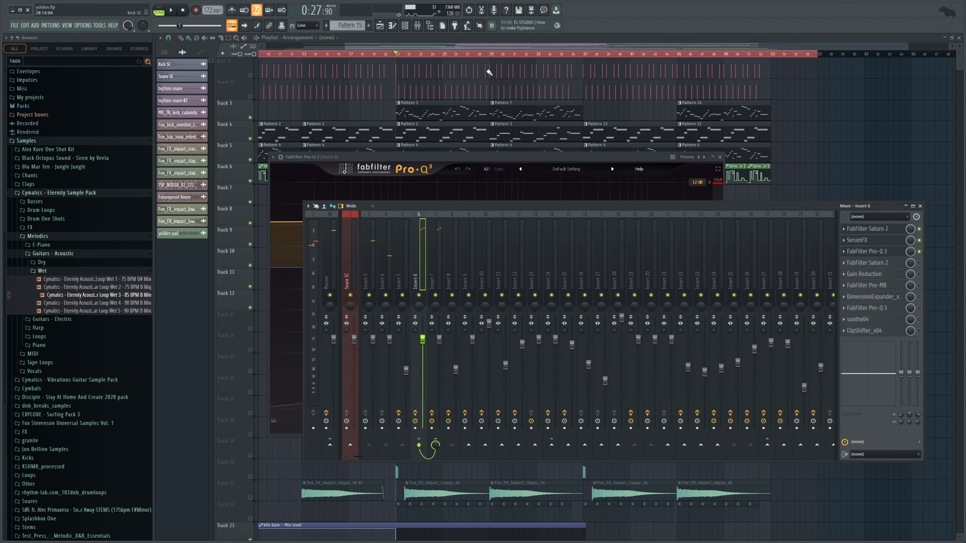
Close the open plugin windows, move the playhead to bar 29 and play the second half of the drop.
{"action": "left_click", "coordinate": [480, 54]}
{"action": "key", "text": "F12"}
{"action": "left_click", "coordinate": [483, 54]}
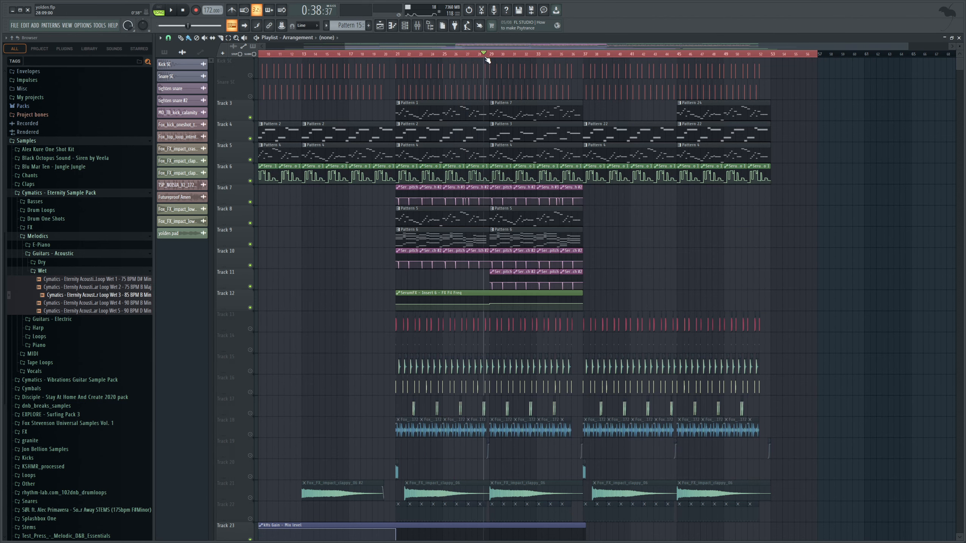
{"action": "left_click", "coordinate": [490, 54]}
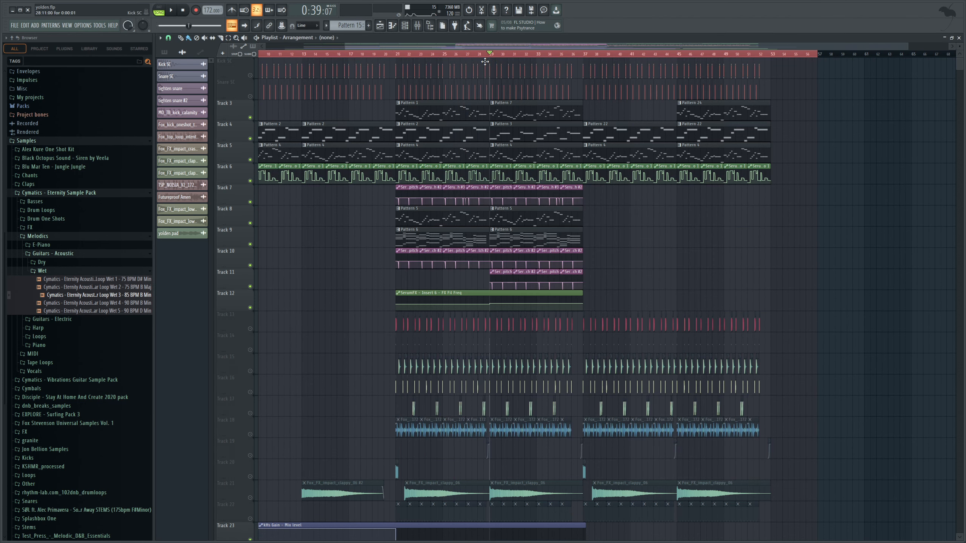
{"action": "key", "text": "space"}
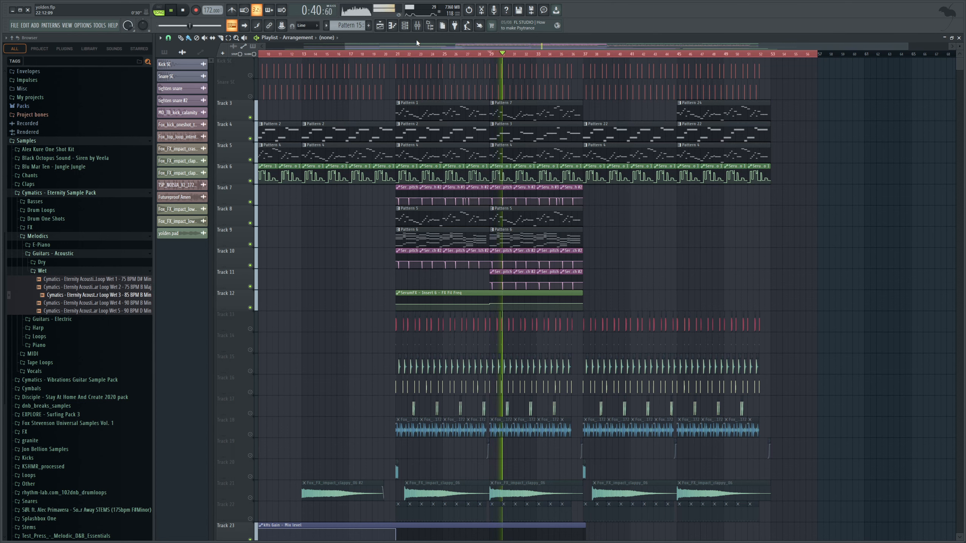
{"action": "key", "text": "space"}
Play from bar 29 while re-enabling the first FabFilter Saturn 2, SerumFX and the first FabFilter Pro-Q 3 on Insert 6 one by one.
{"action": "key", "text": "F9"}
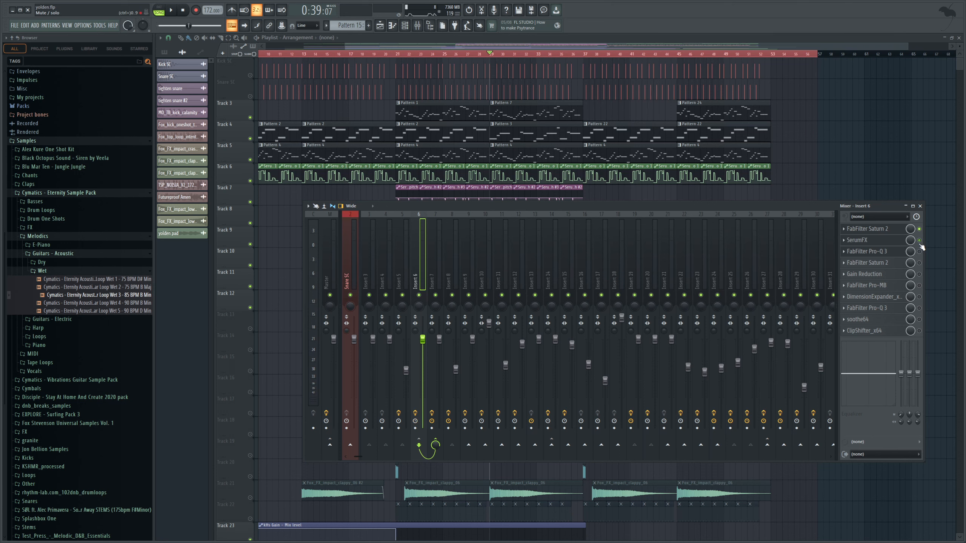
{"action": "key", "text": "space"}
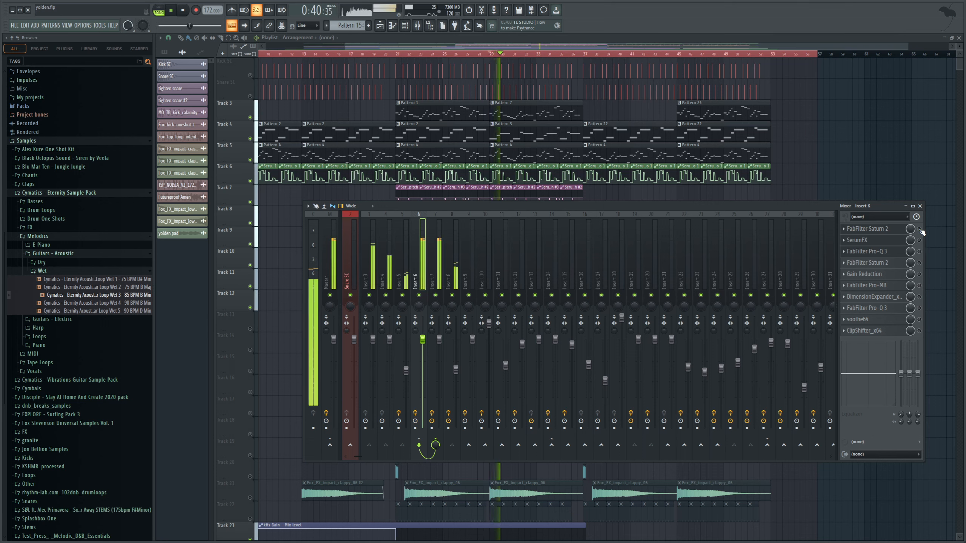
{"action": "left_click", "coordinate": [920, 229]}
{"action": "left_click", "coordinate": [920, 240]}
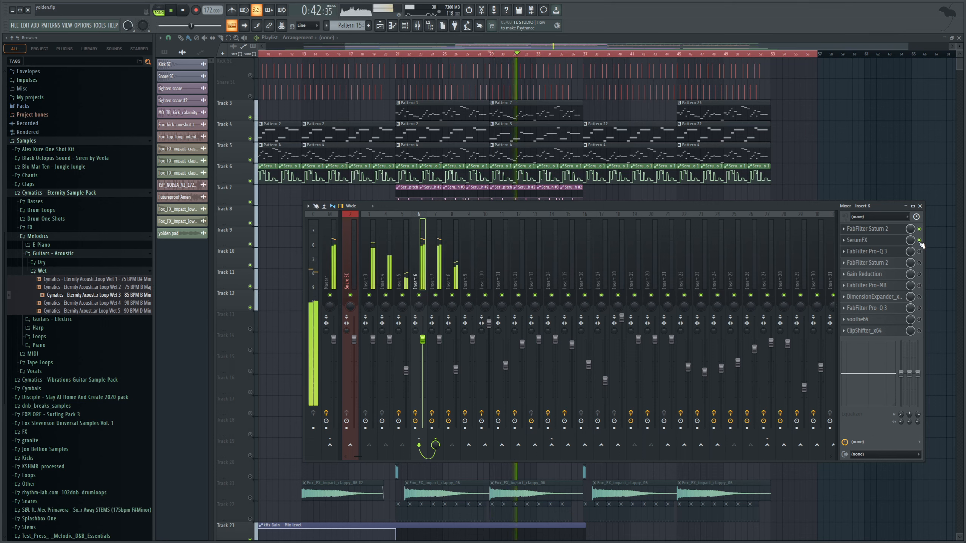
{"action": "left_click", "coordinate": [919, 252]}
{"action": "key", "text": "space"}
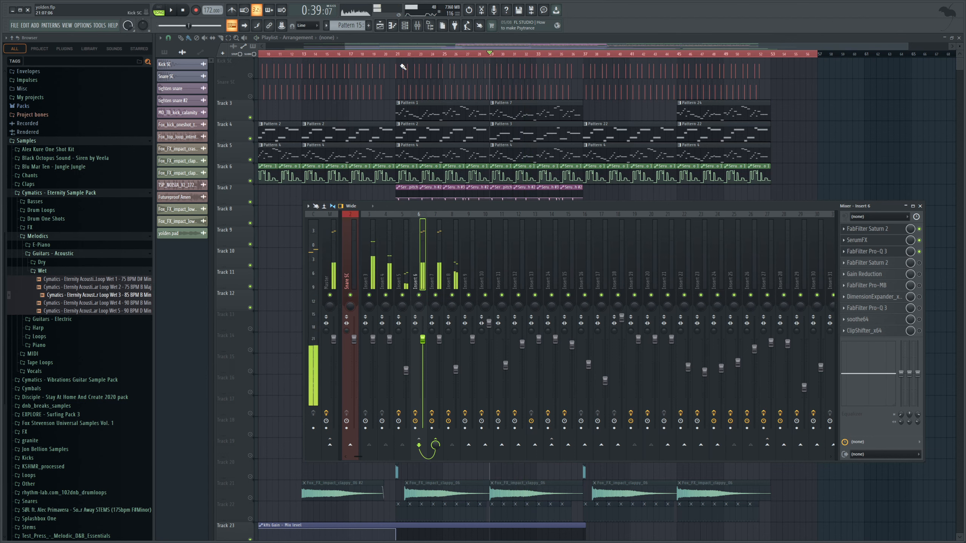
Return the playhead to bar 21, then enable the second FabFilter Saturn 2 on Insert 6 and inspect its band settings.
{"action": "left_click", "coordinate": [397, 55]}
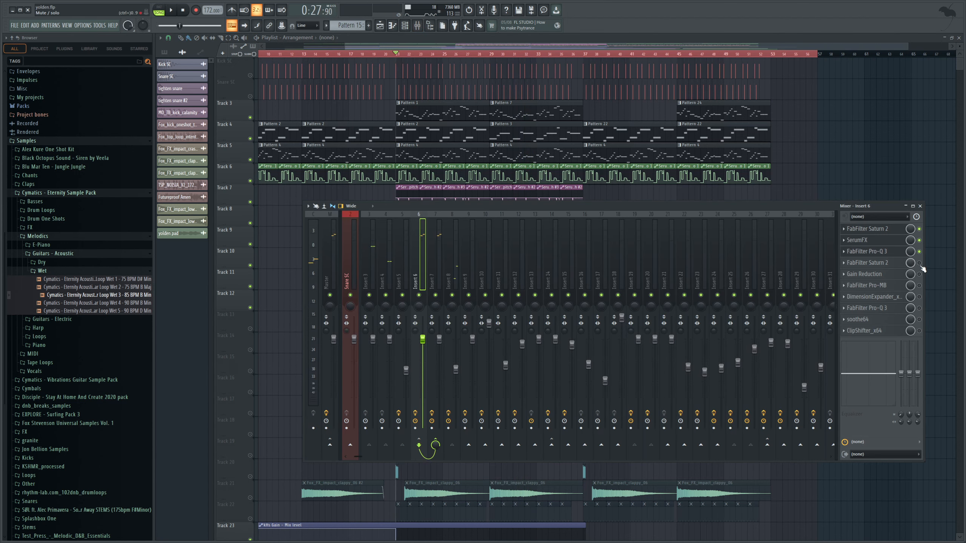
{"action": "left_click", "coordinate": [886, 265]}
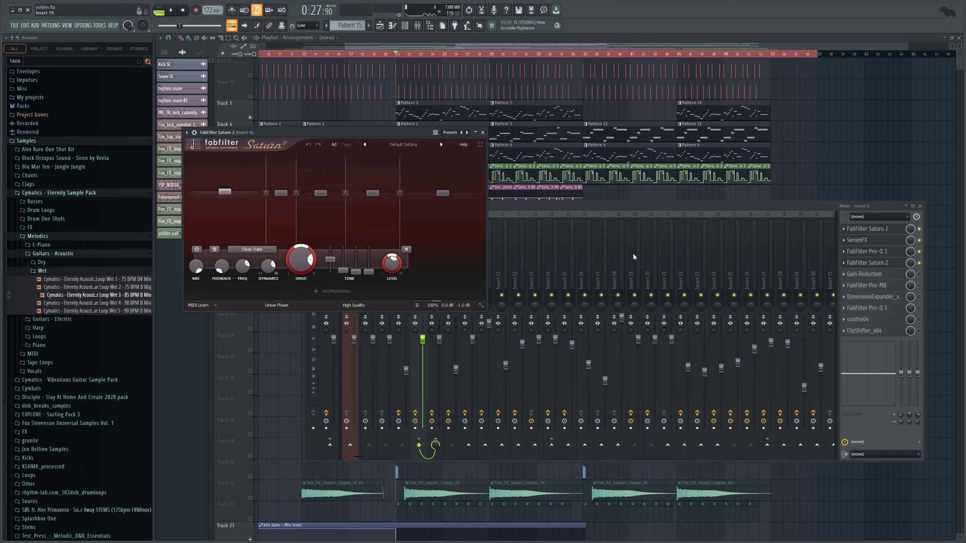
{"action": "mouse_move", "coordinate": [224, 194]}
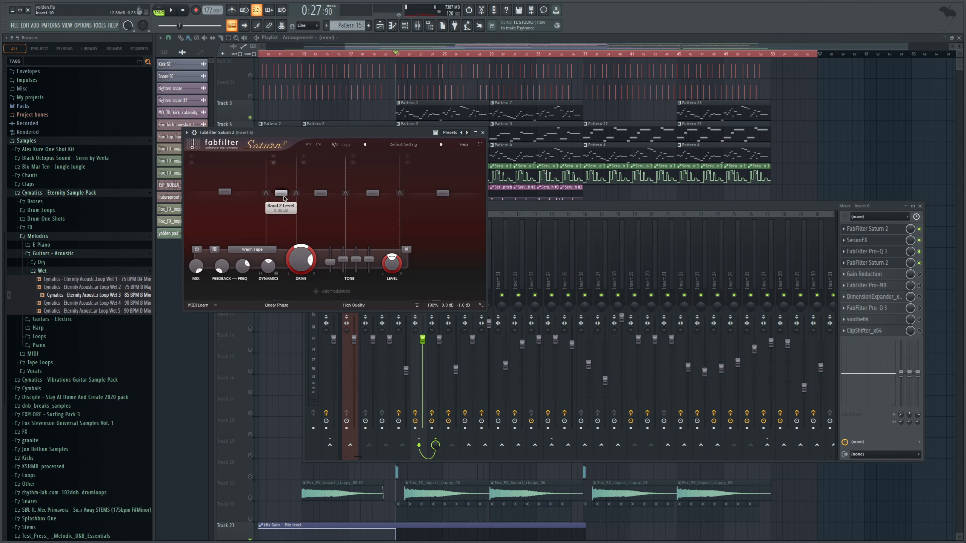
{"action": "mouse_move", "coordinate": [298, 266]}
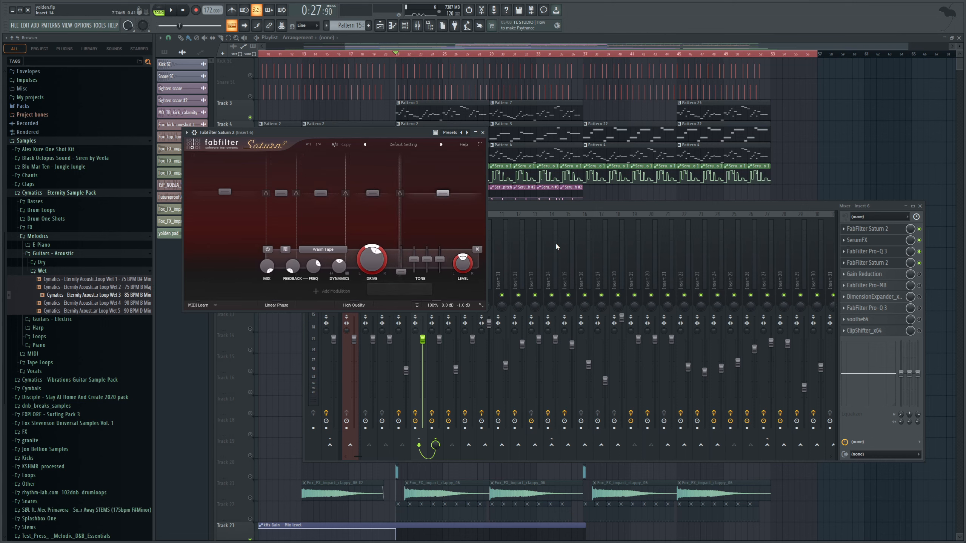
Play the drop from bar 21 with the second FabFilter Saturn 2 bypassed, and again with it re-enabled.
{"action": "left_click", "coordinate": [919, 266]}
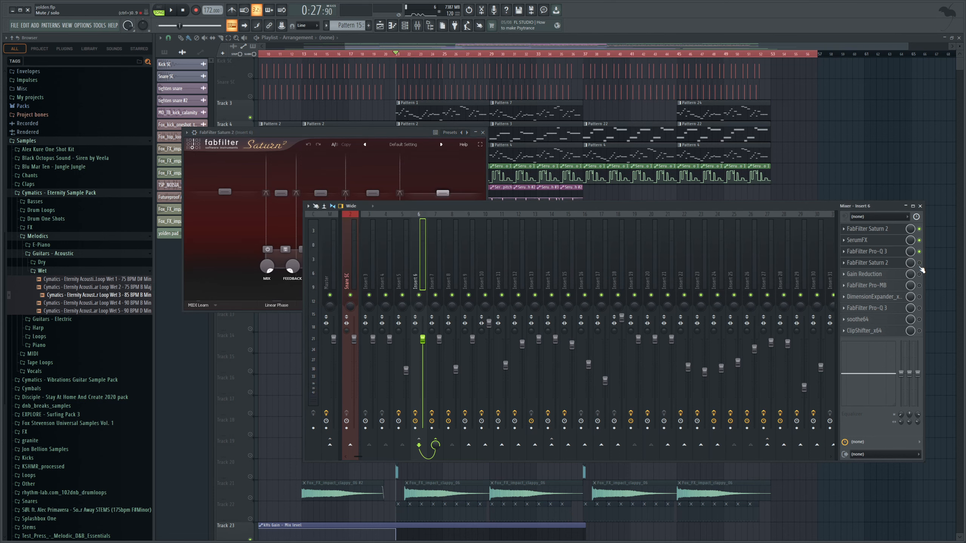
{"action": "key", "text": "space"}
{"action": "key", "text": "space"}
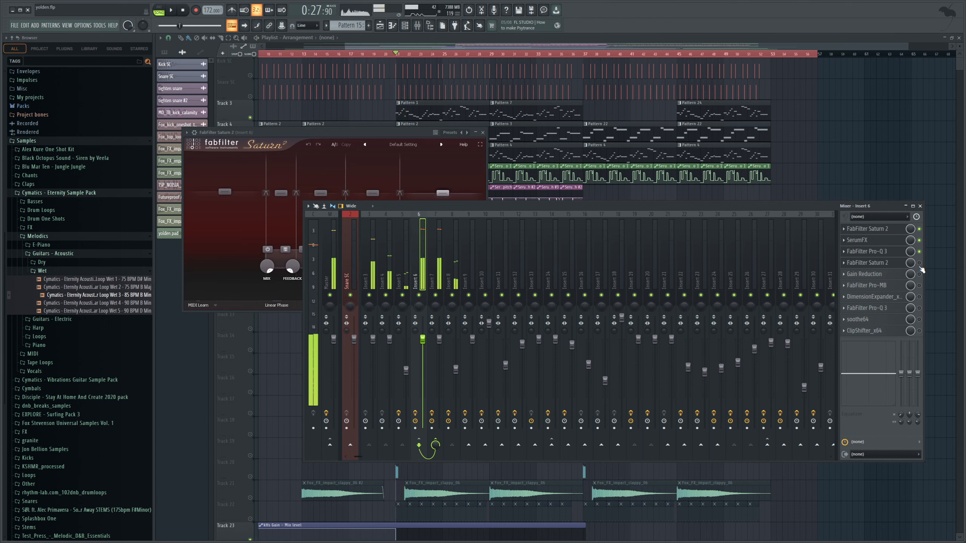
{"action": "left_click", "coordinate": [919, 264]}
{"action": "key", "text": "space"}
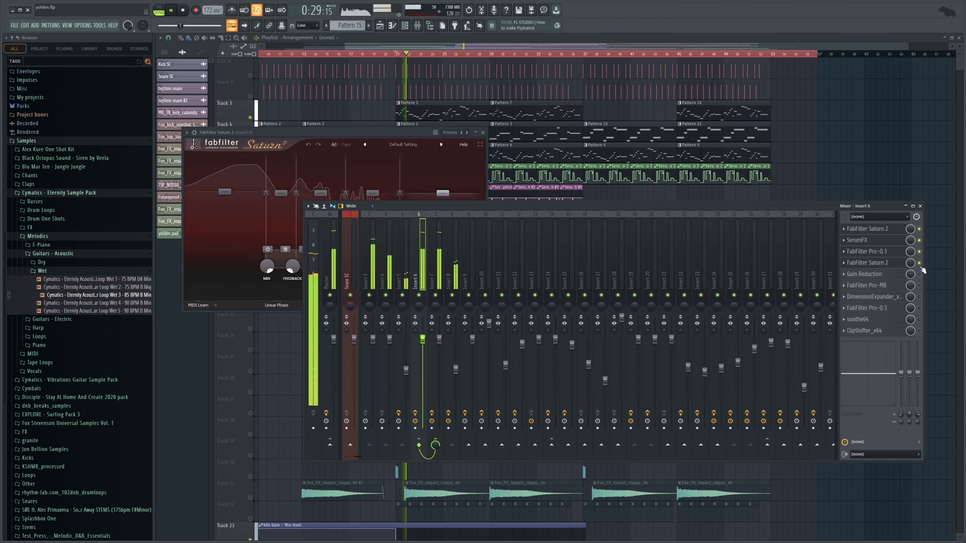
{"action": "key", "text": "space"}
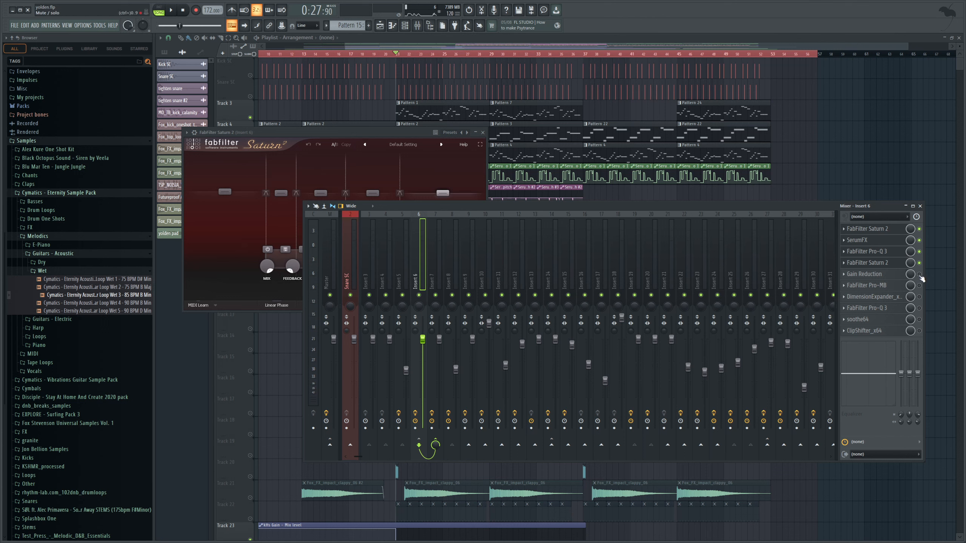
Enable Gain Reduction on Insert 6 and play the drop with its window open.
{"action": "left_click", "coordinate": [881, 277]}
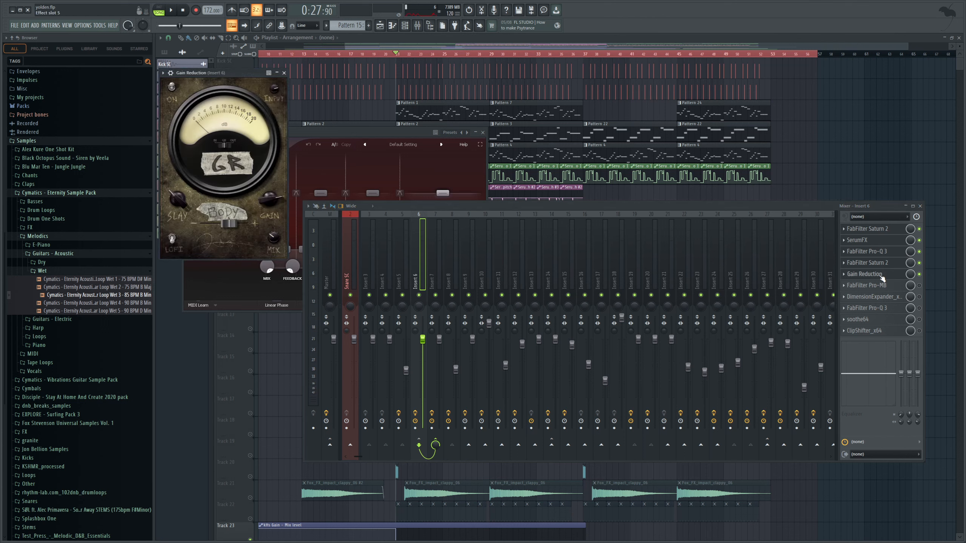
{"action": "key", "text": "space"}
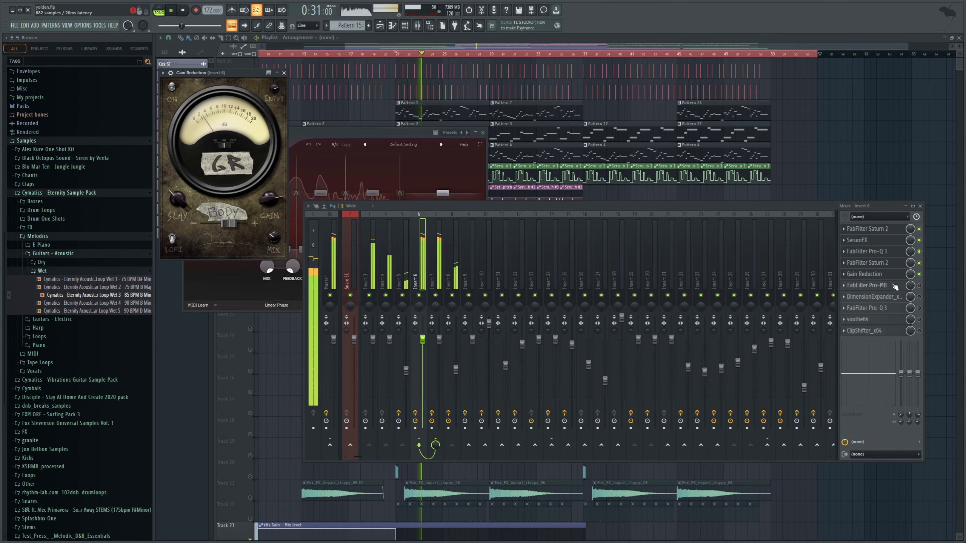
{"action": "key", "text": "space"}
Enable FabFilter Pro-MB on Insert 6, play the drop with its window open and close all plugin windows.
{"action": "left_click", "coordinate": [886, 286]}
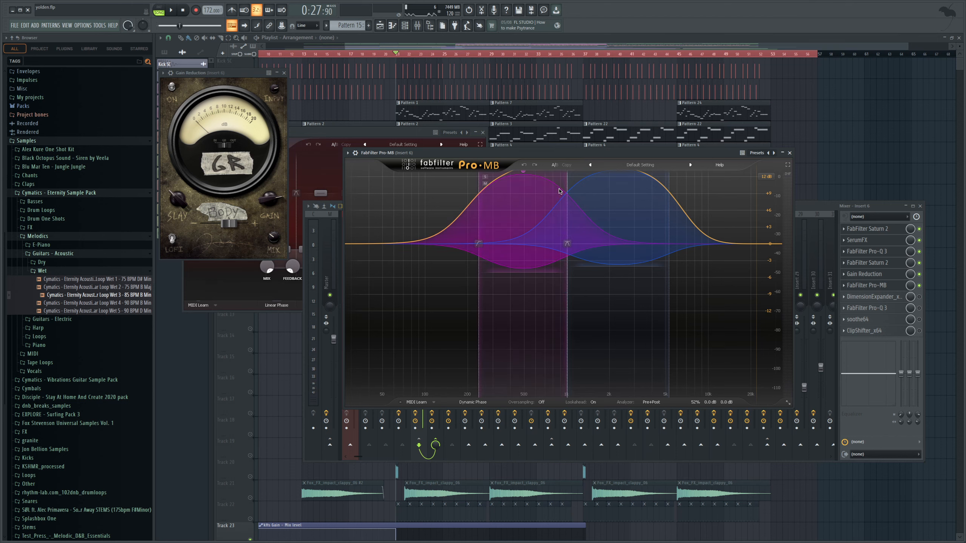
{"action": "key", "text": "space"}
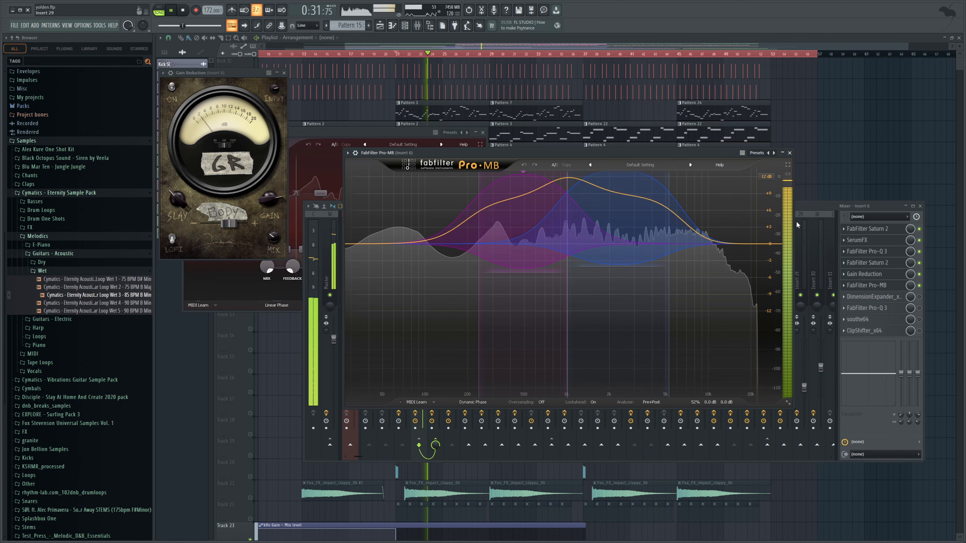
{"action": "left_click", "coordinate": [810, 206]}
{"action": "key", "text": "space"}
{"action": "key", "text": "alt+F12"}
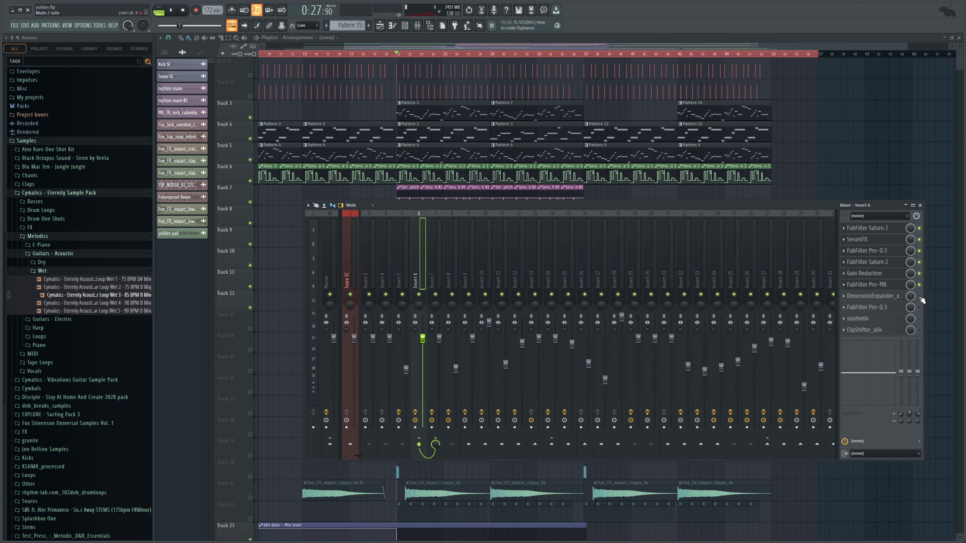
Enable DimensionExpander_x64 and the second FabFilter Pro-Q 3 on Insert 6, and inspect the low-cut and high-cut points of the EQ.
{"action": "left_click", "coordinate": [884, 301]}
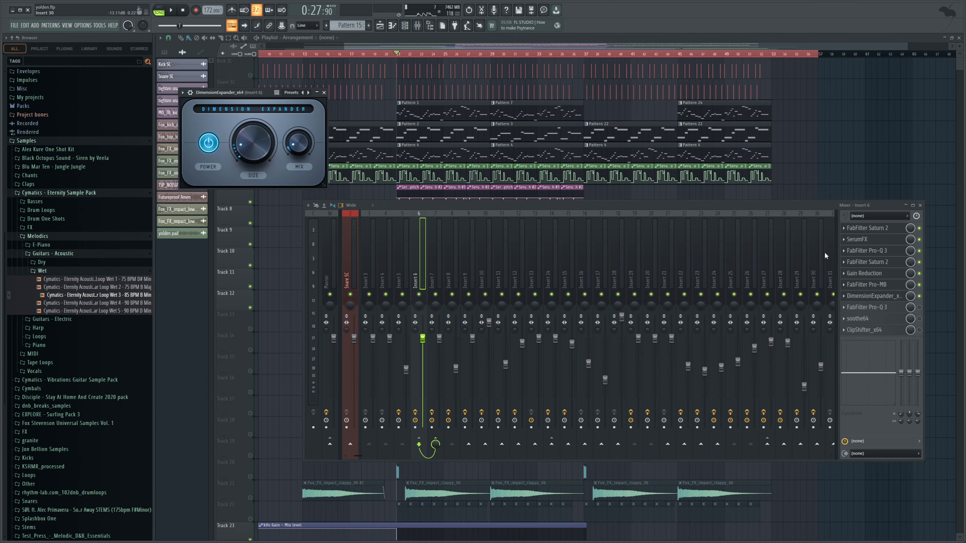
{"action": "left_click", "coordinate": [919, 307]}
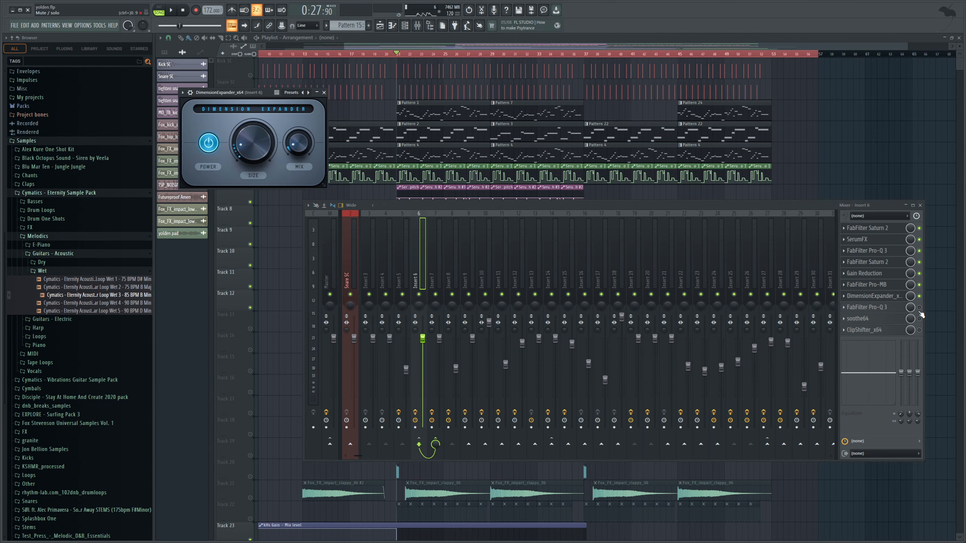
{"action": "left_click", "coordinate": [870, 308]}
{"action": "mouse_move", "coordinate": [331, 212]}
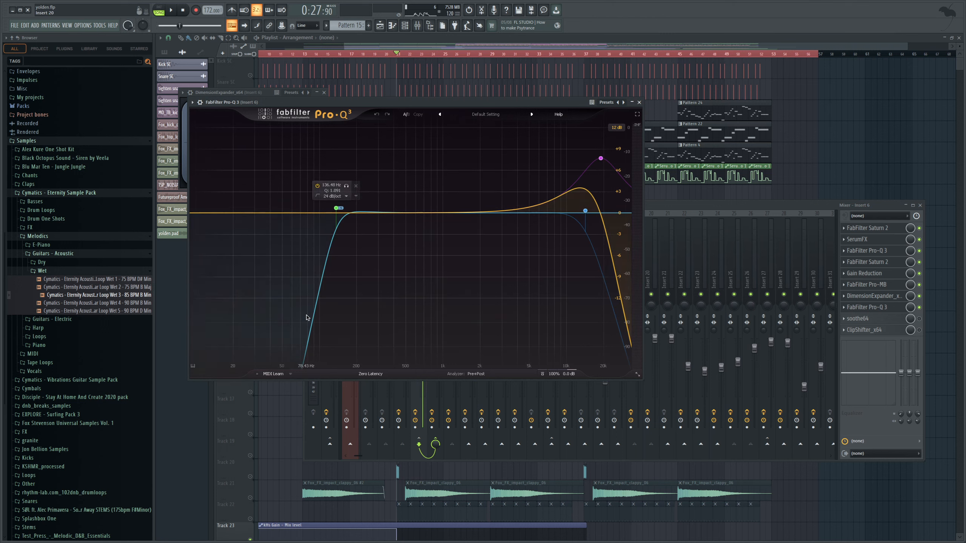
{"action": "mouse_move", "coordinate": [584, 211]}
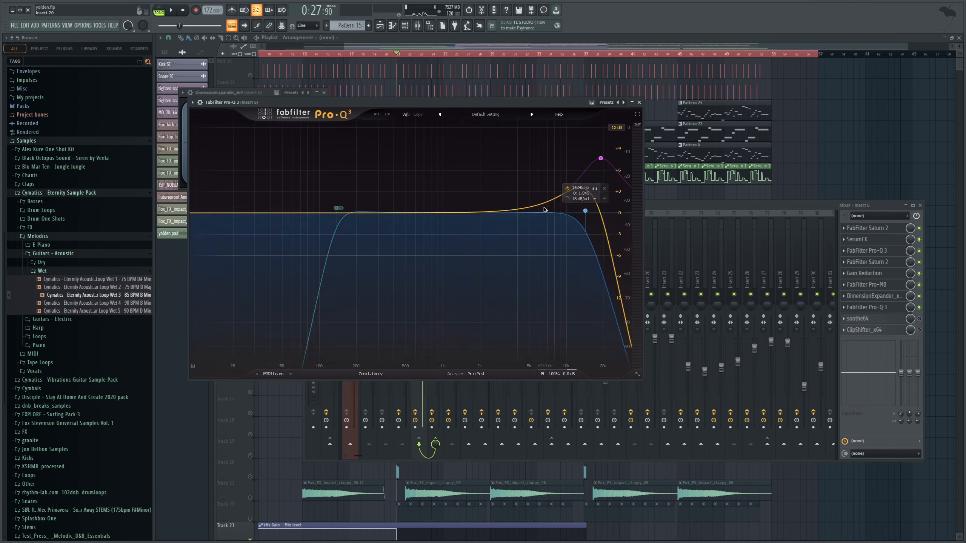
Play the drop through the second FabFilter Pro-Q 3 and bring the mixer back to the front.
{"action": "key", "text": "space"}
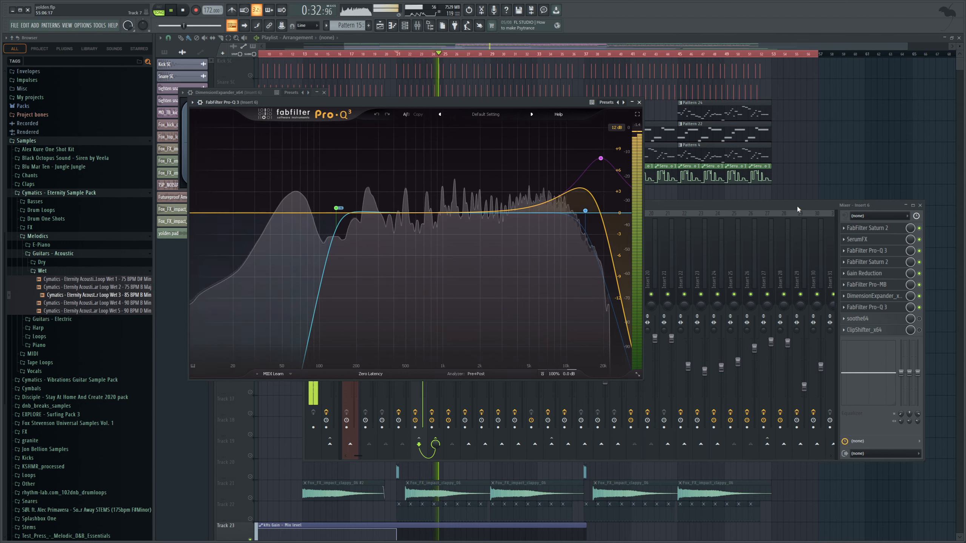
{"action": "left_click", "coordinate": [766, 203]}
{"action": "key", "text": "space"}
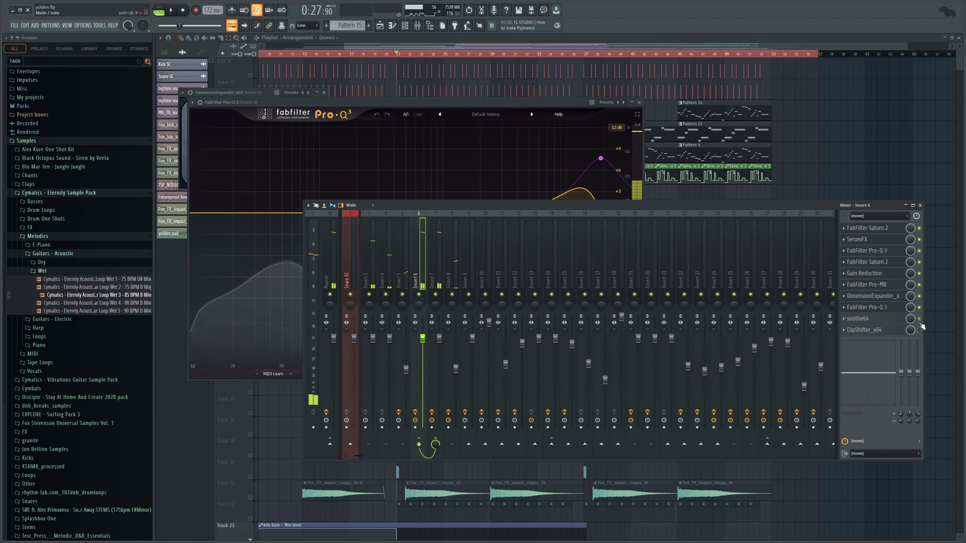
Open soothe64 on Insert 6 and play the drop to examine its resonance reduction.
{"action": "left_click", "coordinate": [860, 318]}
{"action": "key", "text": "space"}
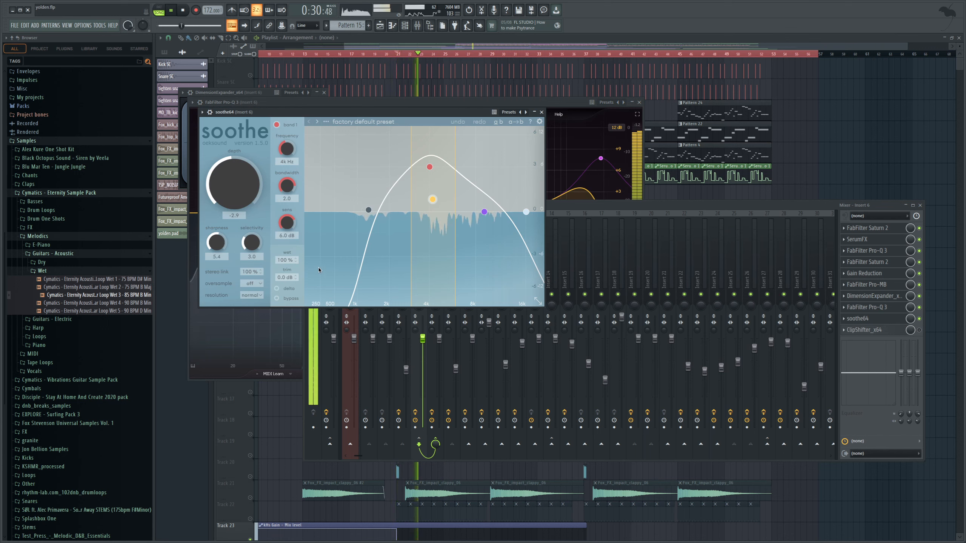
{"action": "key", "text": "space"}
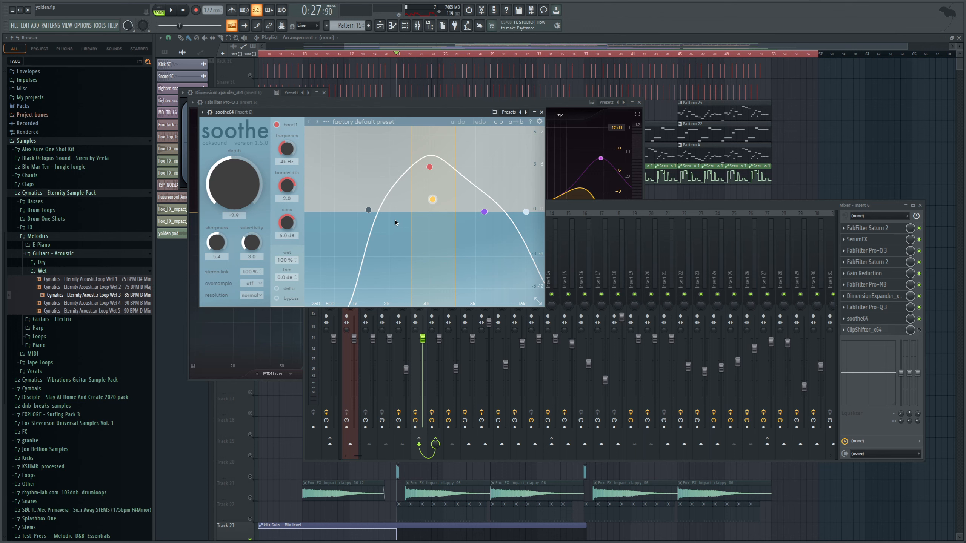
Audition only the signal soothe64 removes by playing the drop in delta mode, then switch delta off.
{"action": "left_click", "coordinate": [288, 289]}
{"action": "left_click", "coordinate": [171, 11]}
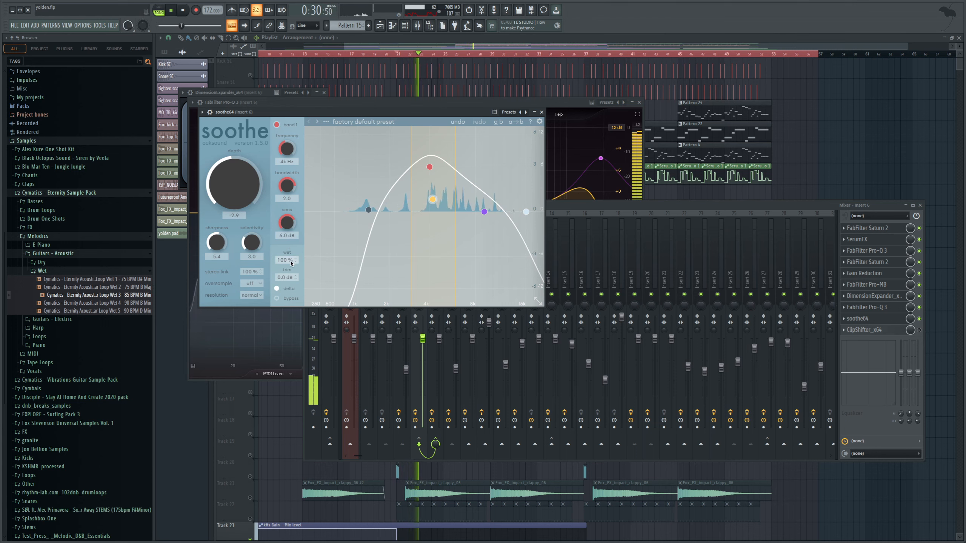
{"action": "left_click", "coordinate": [276, 288]}
{"action": "key", "text": "space"}
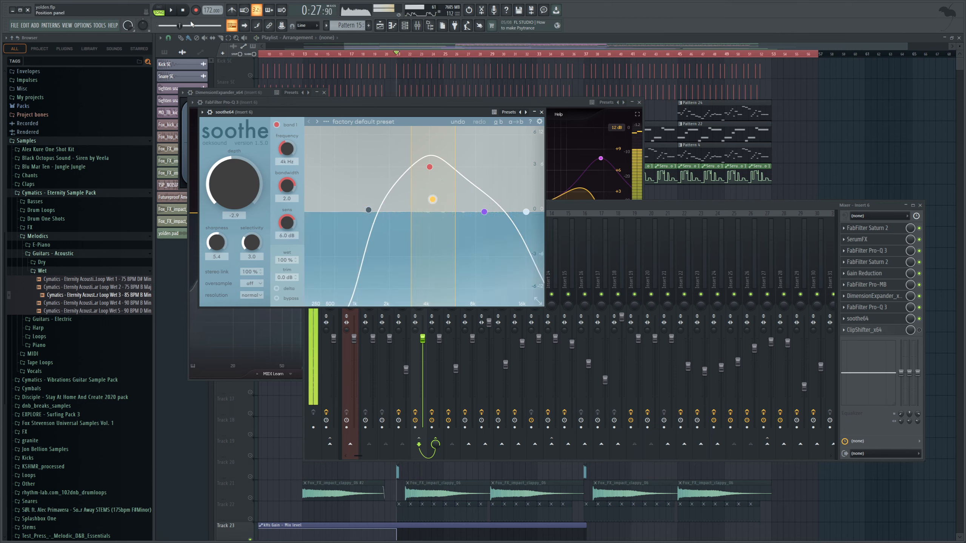
Enable ClipShifter_x64 on Insert 6 and play the drop through the complete effect chain, selecting Insert 7 during playback.
{"action": "left_click", "coordinate": [614, 212]}
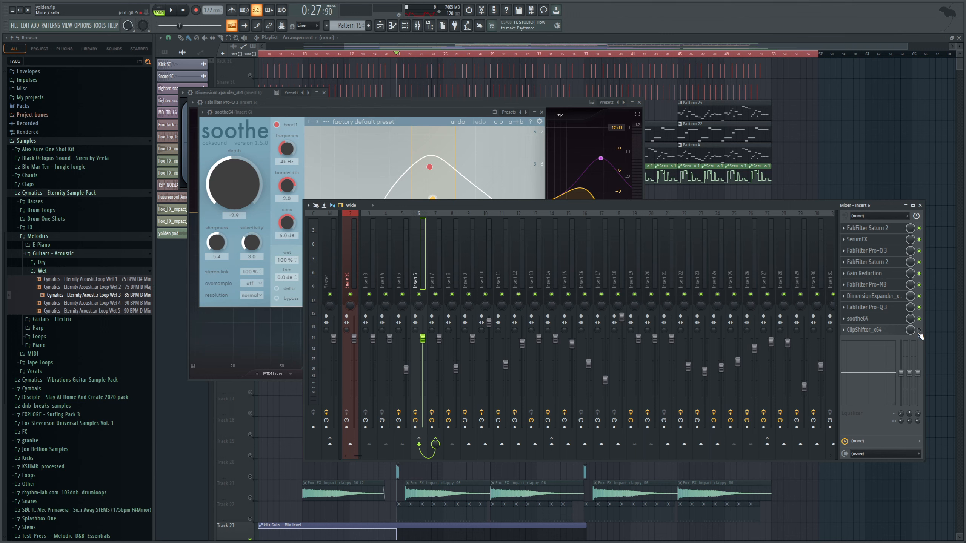
{"action": "left_click", "coordinate": [173, 13]}
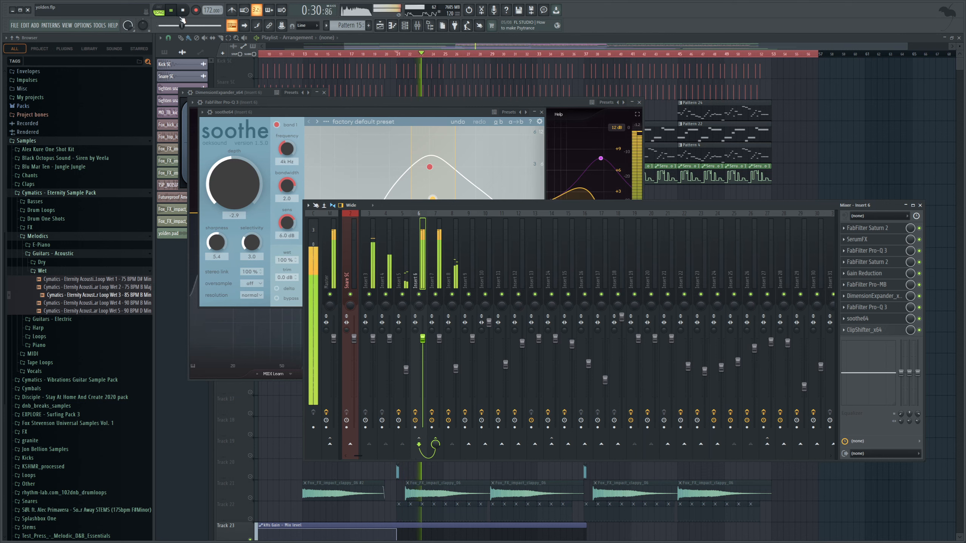
{"action": "left_click", "coordinate": [435, 245]}
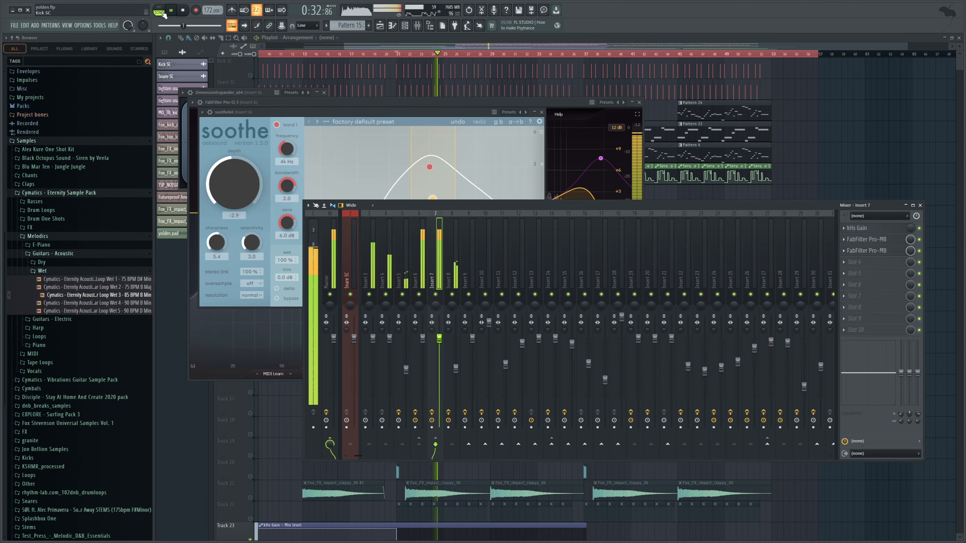
{"action": "key", "text": "space"}
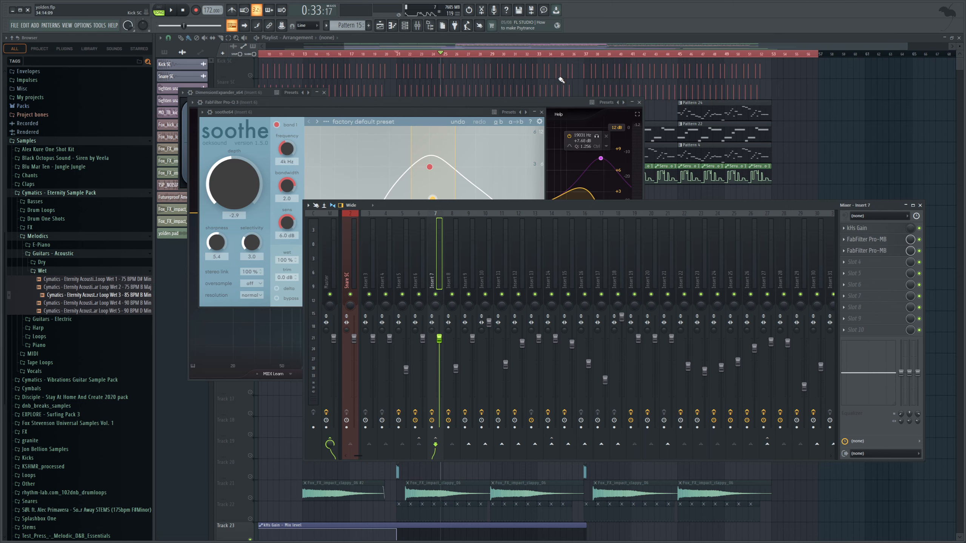
Bring the playlist to the front and play the full arrangement from just before the drop.
{"action": "left_click", "coordinate": [530, 47]}
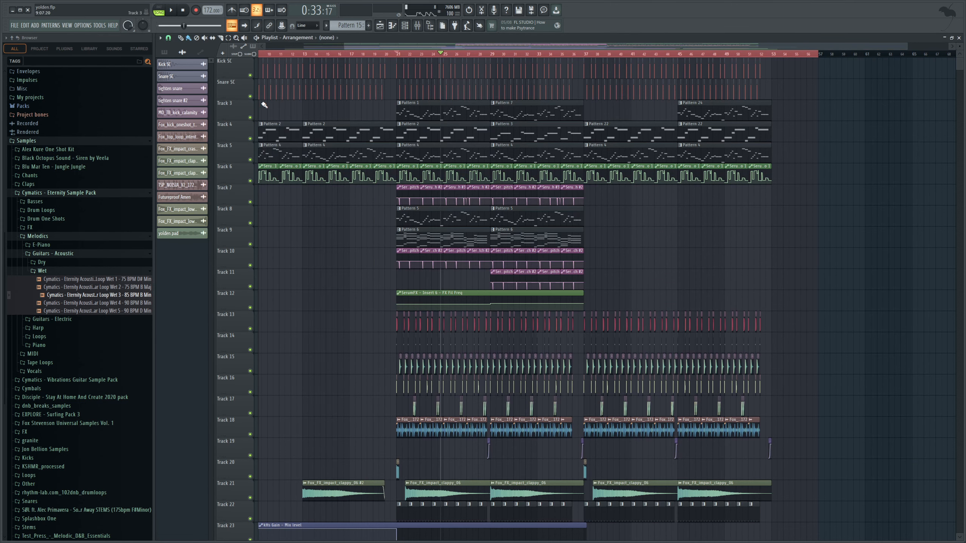
{"action": "left_click", "coordinate": [388, 58]}
{"action": "left_click", "coordinate": [171, 10]}
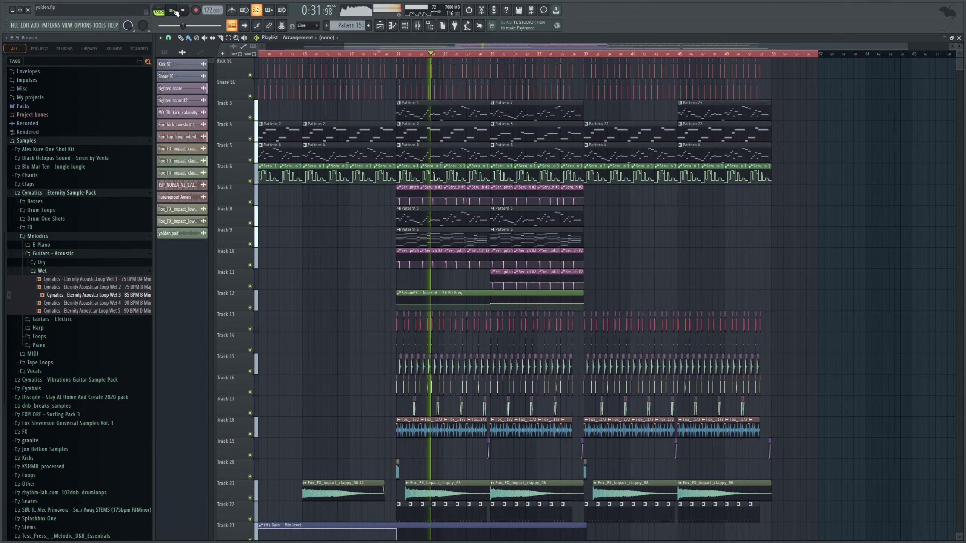
Open Oszillos Mega Scope on the Master, set its time base to 4/4 to examine the waveform, and stop playback back in the playlist.
{"action": "key", "text": "F9"}
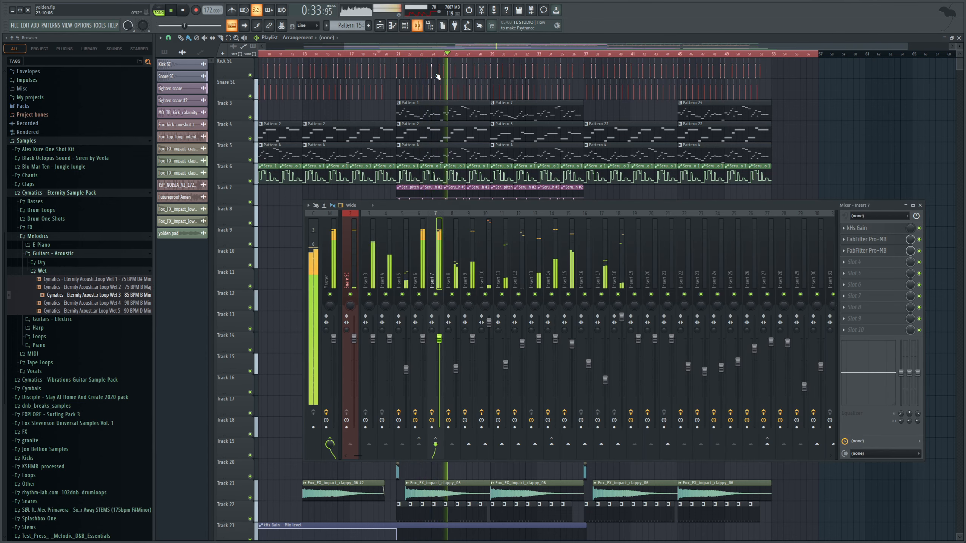
{"action": "left_click", "coordinate": [869, 250]}
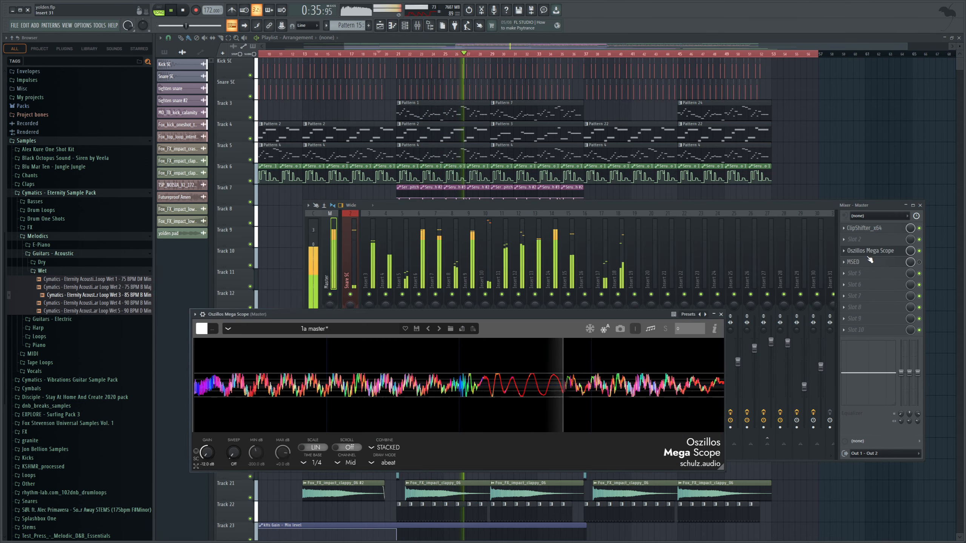
{"action": "left_click", "coordinate": [312, 462]}
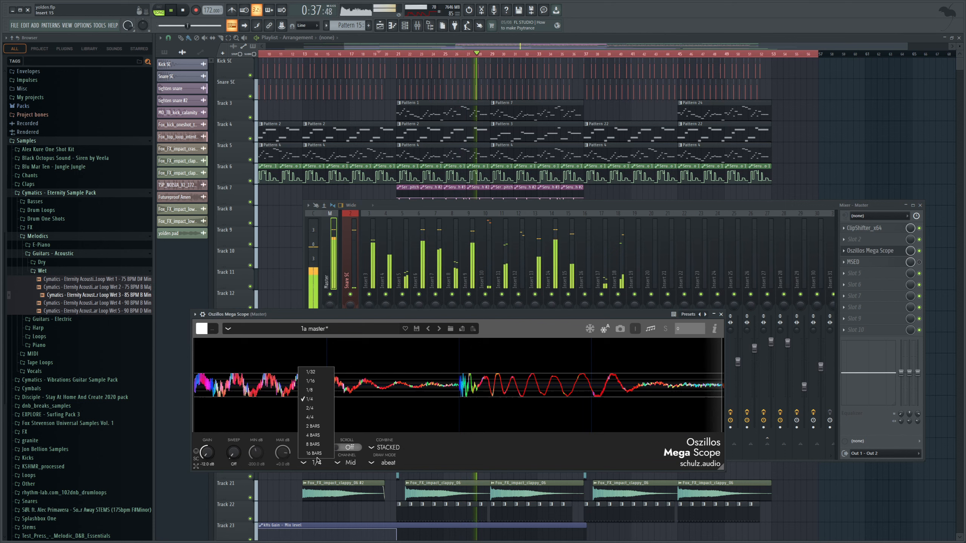
{"action": "left_click", "coordinate": [323, 420]}
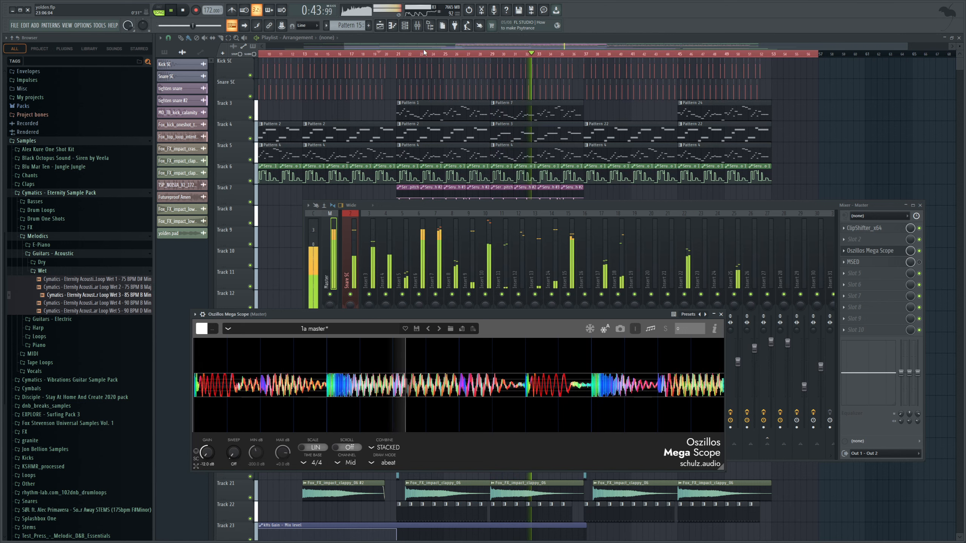
{"action": "left_click_drag", "start_coordinate": [422, 46], "coordinate": [430, 51]}
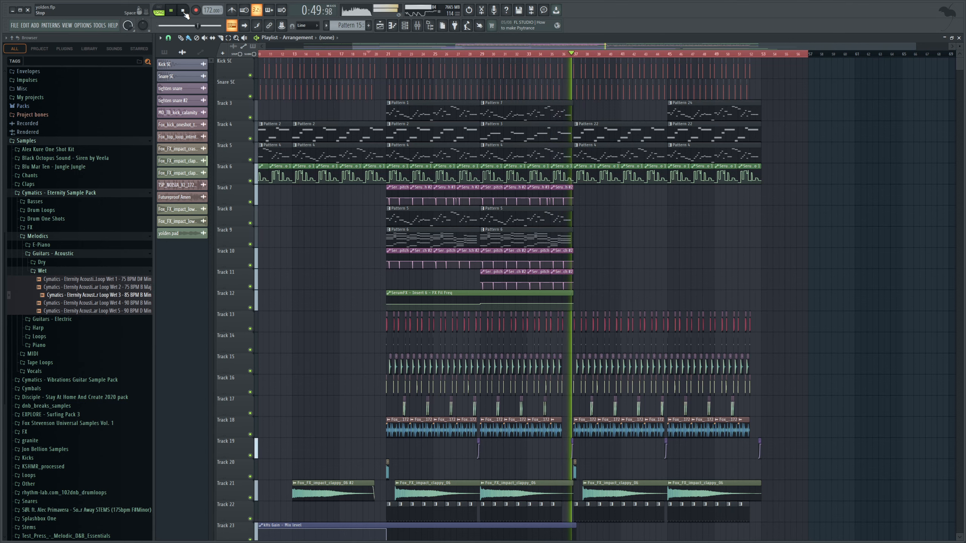
{"action": "left_click", "coordinate": [183, 12]}
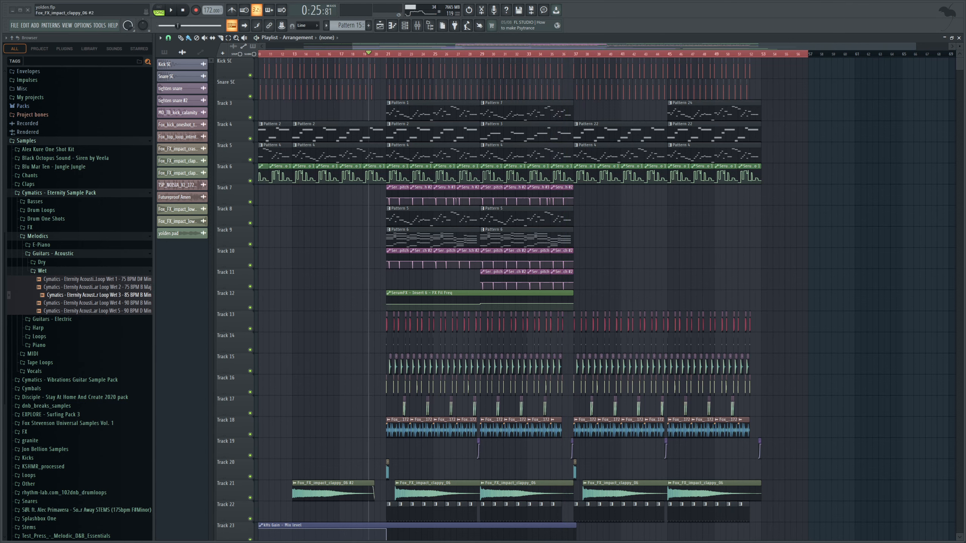
{"action": "left_click", "coordinate": [417, 26]}
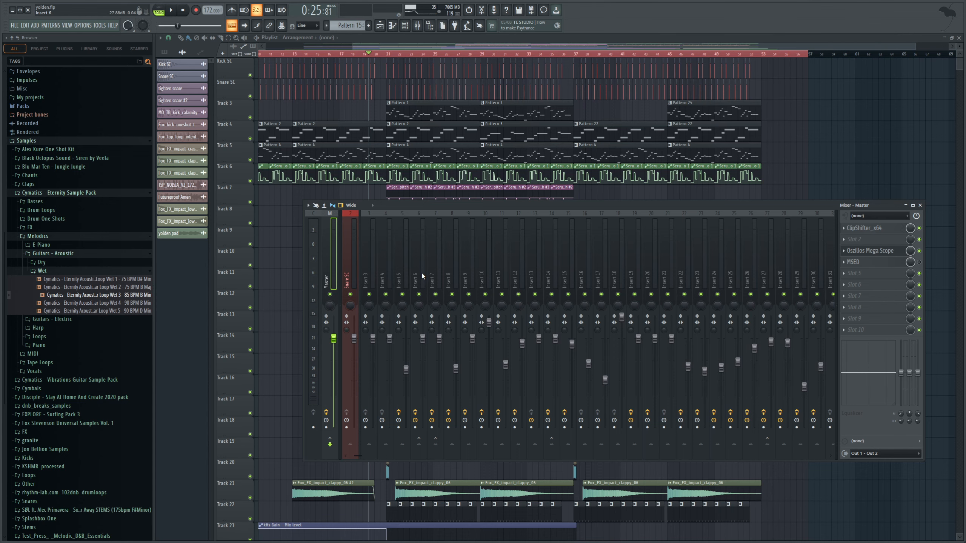
{"action": "key", "text": "F9"}
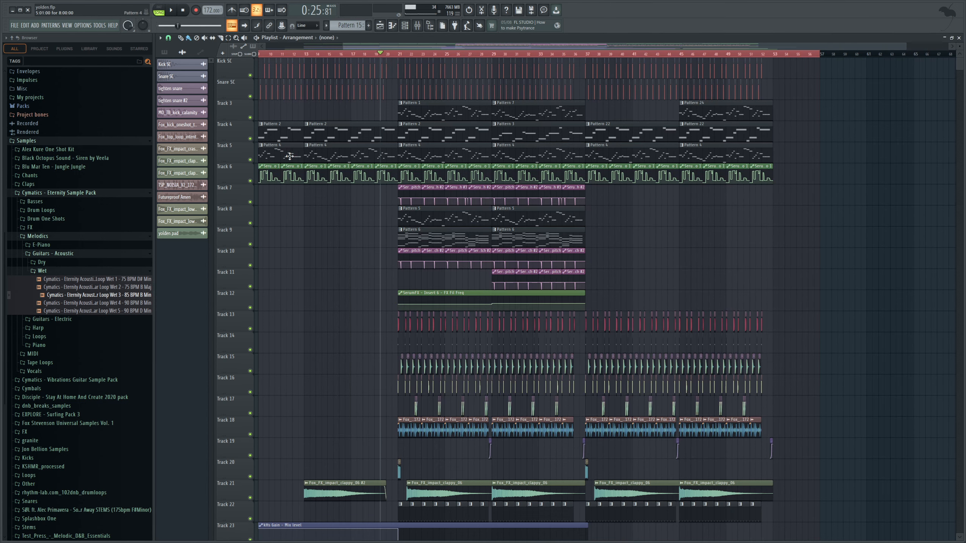